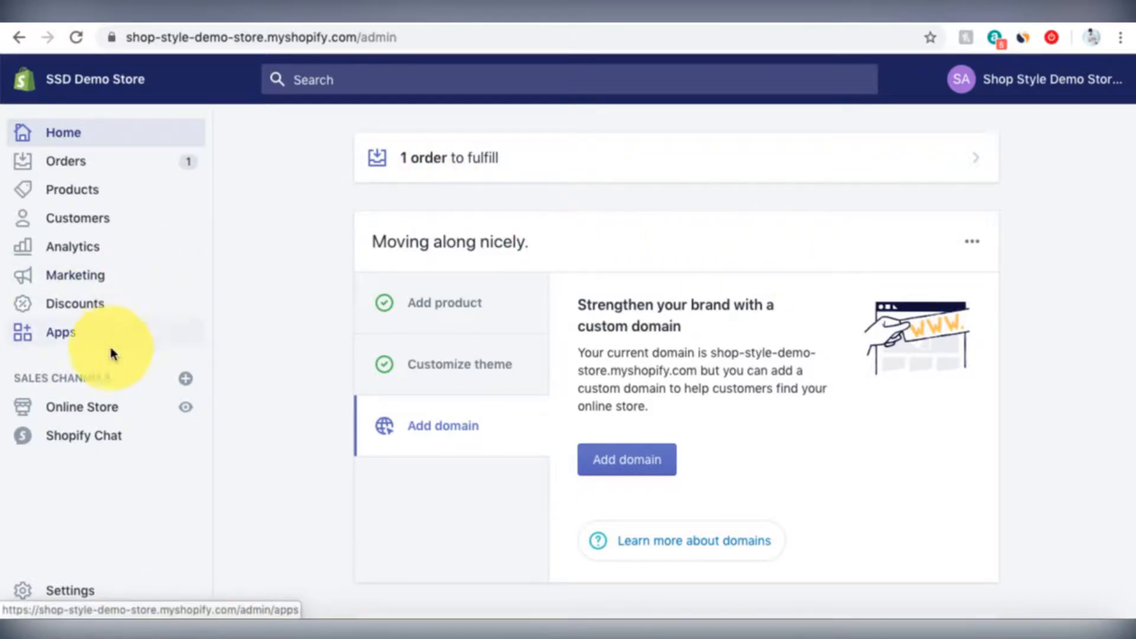
- Open the Online Store sales channel from the admin sidebar
click(84, 410)
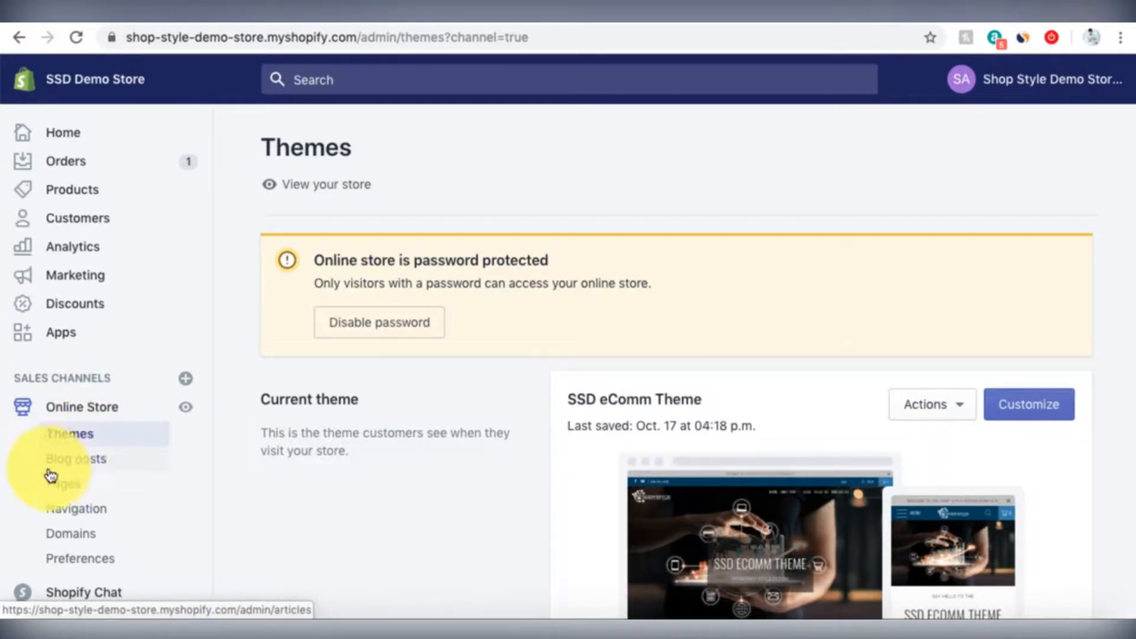
- Go to Online Store's Blog posts list and start a new blog post
click(83, 470)
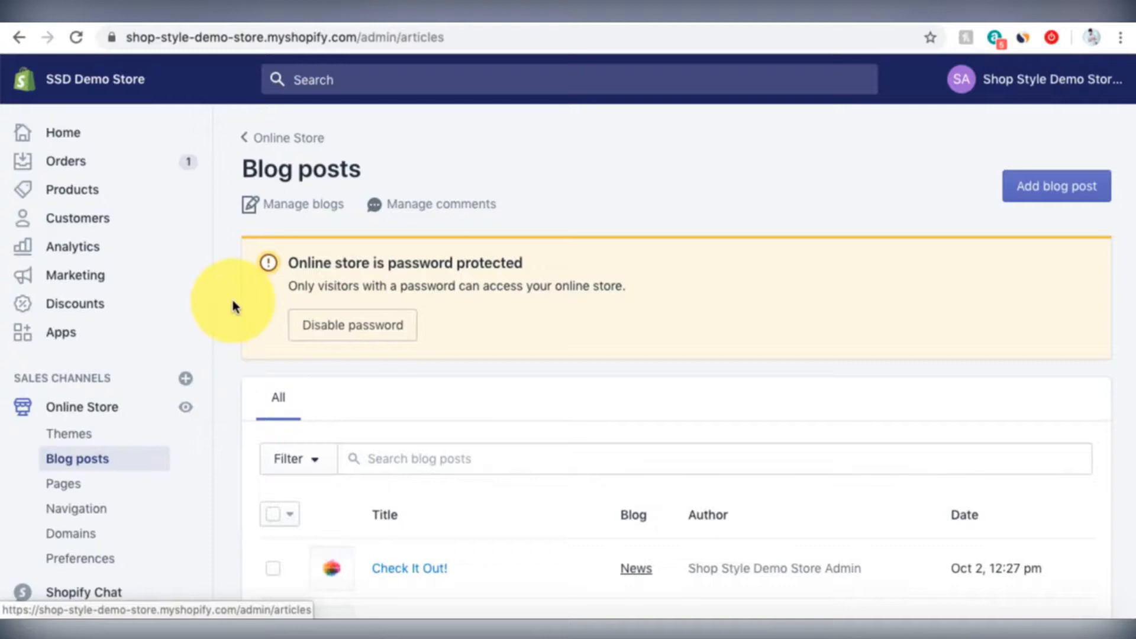
scroll(234, 306, down, 3)
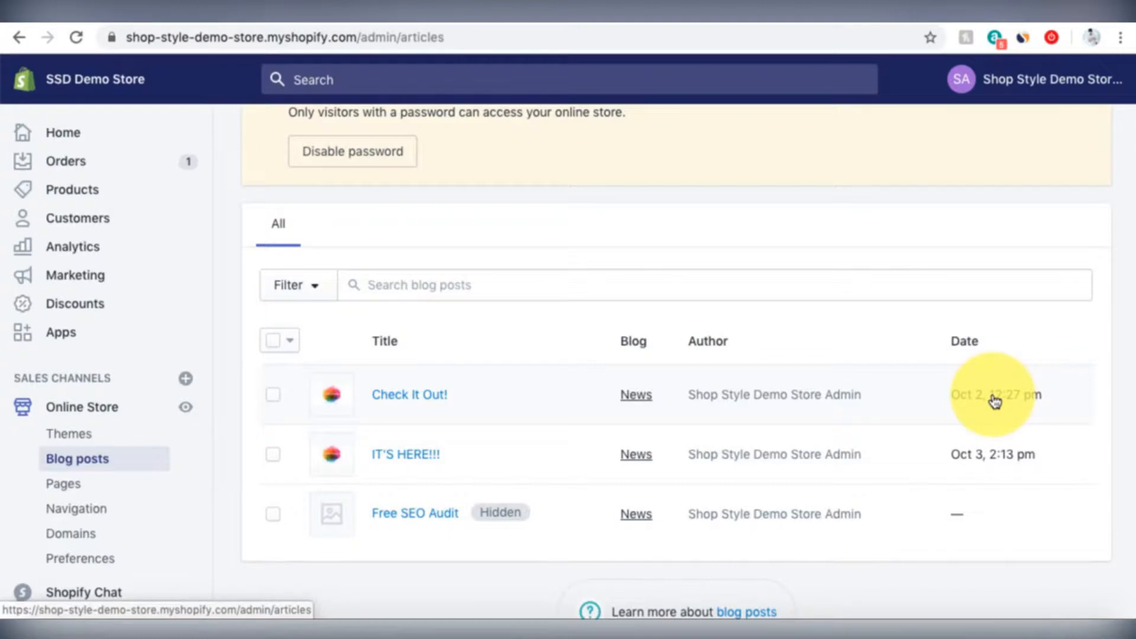
scroll(995, 402, up, 2)
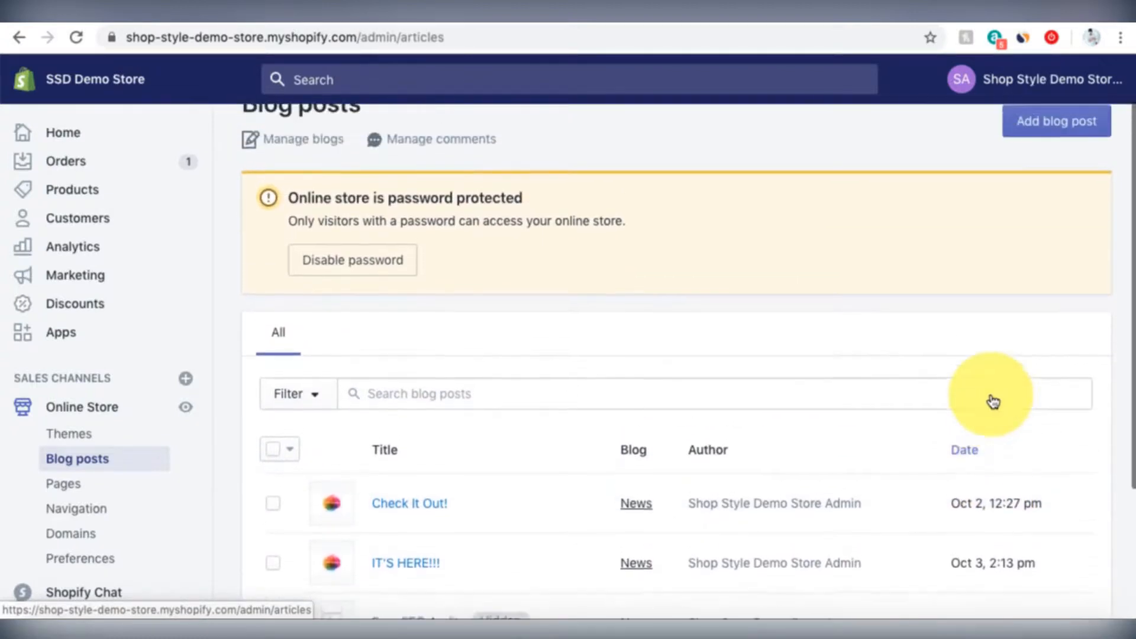
scroll(993, 401, up, 1)
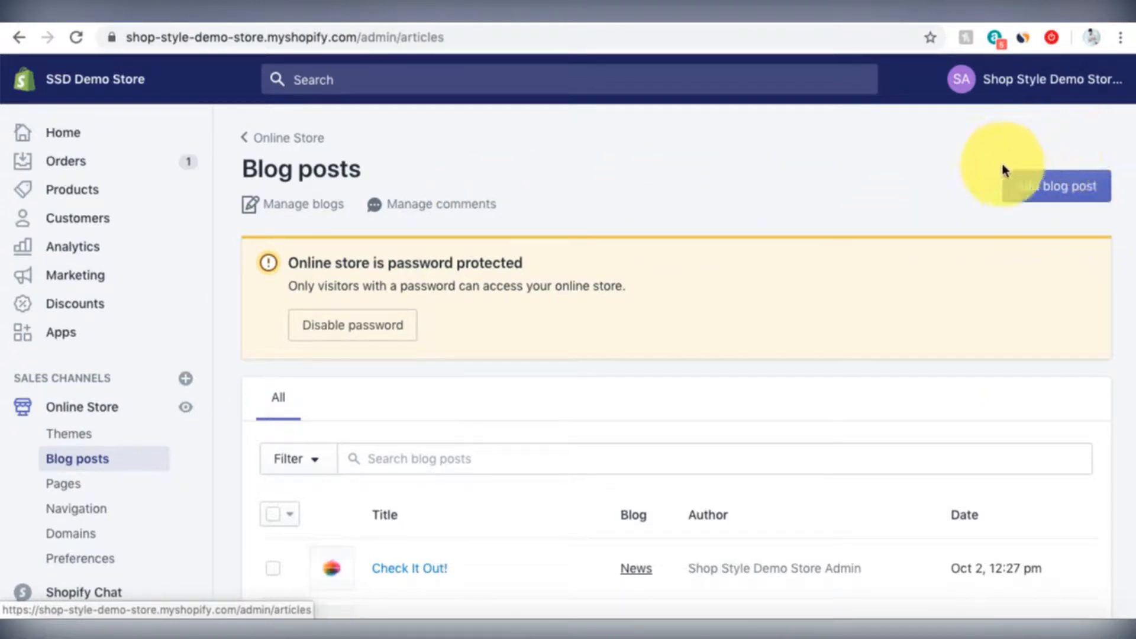
click(1075, 191)
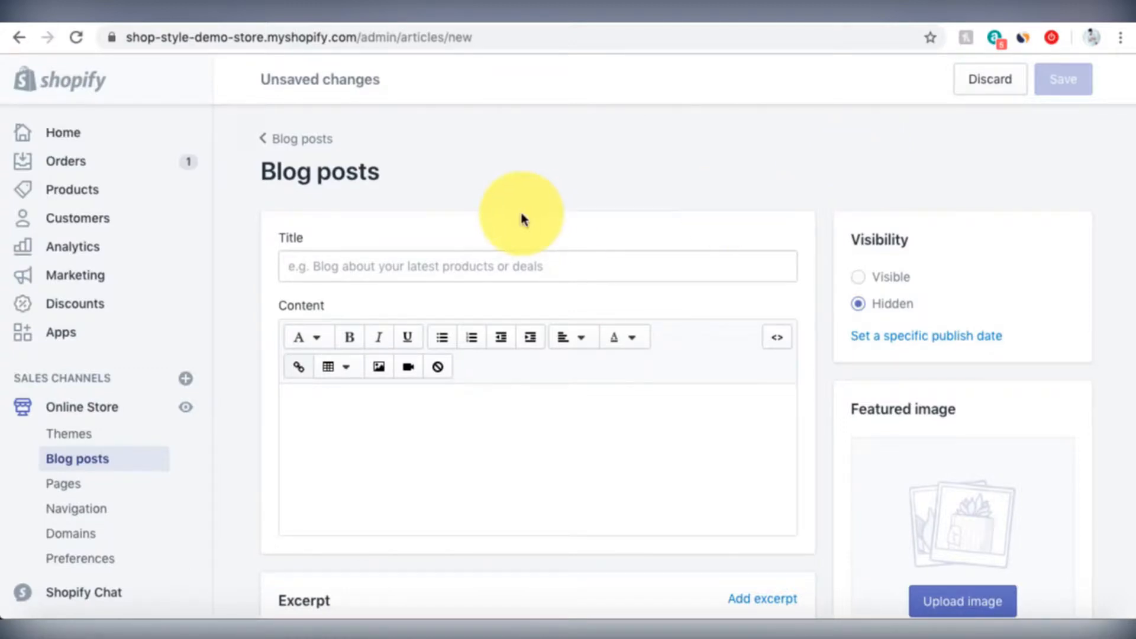
- Enter 'November 2019 Updates!' as the blog post title
click(438, 267)
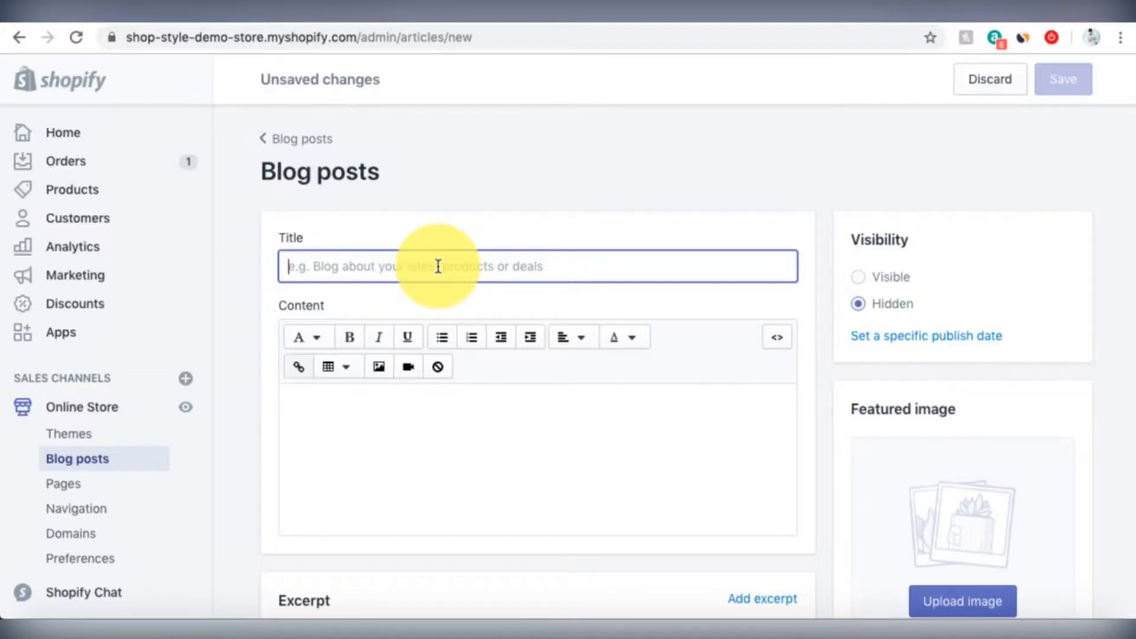
text(Nov)
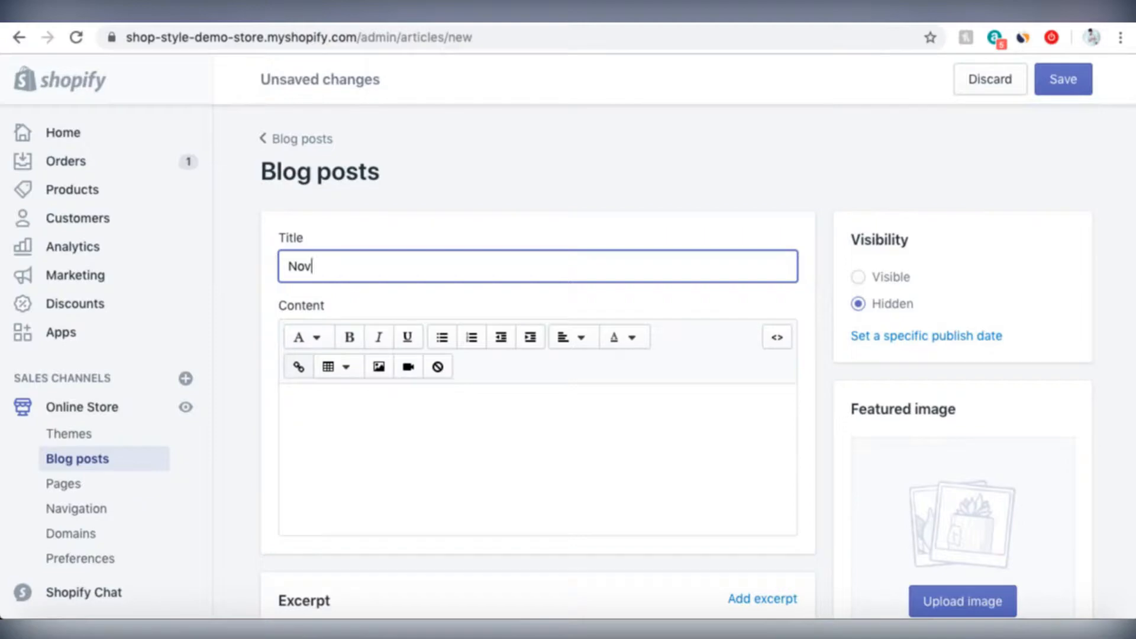
text(ember 2019 Updates!)
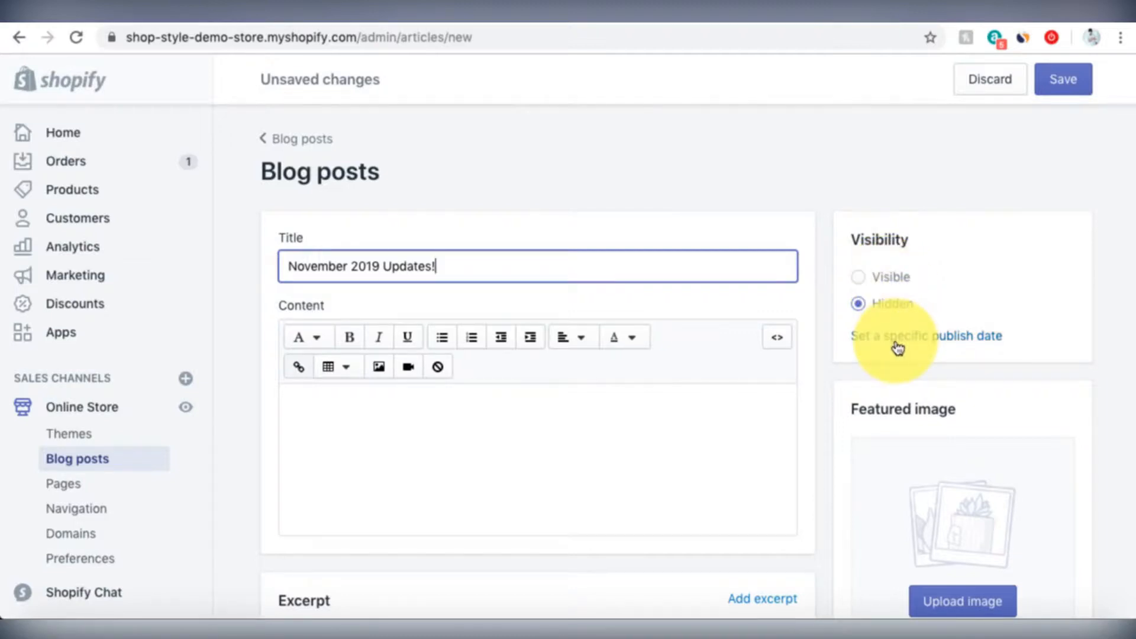
- Keep visibility Hidden and schedule publishing for 1 November 2019 at 12:00am
click(859, 304)
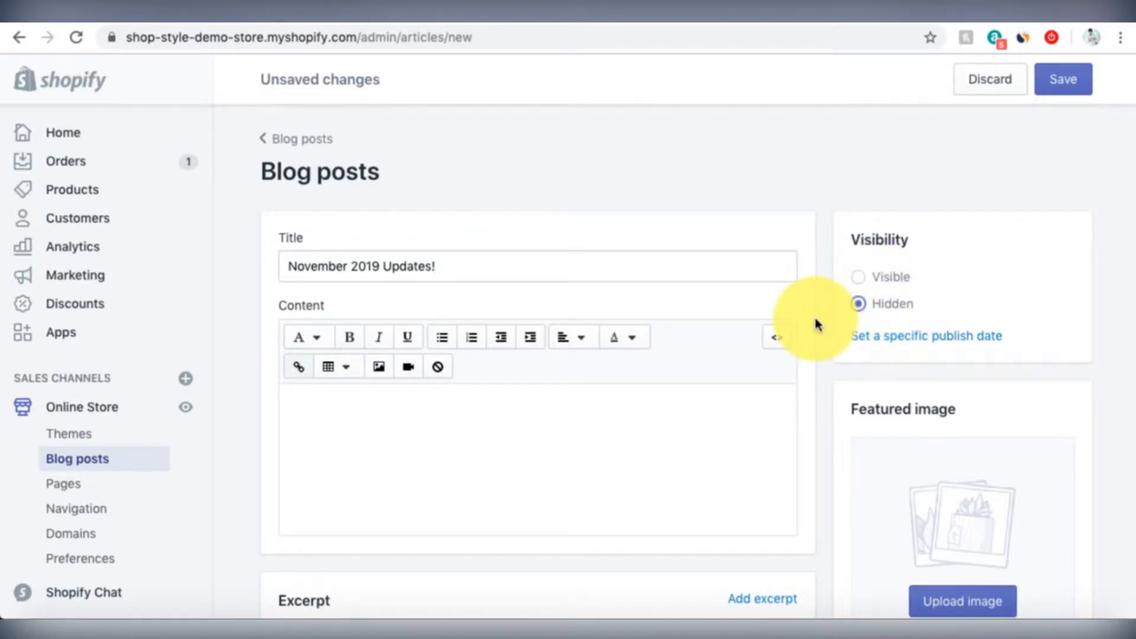
click(900, 345)
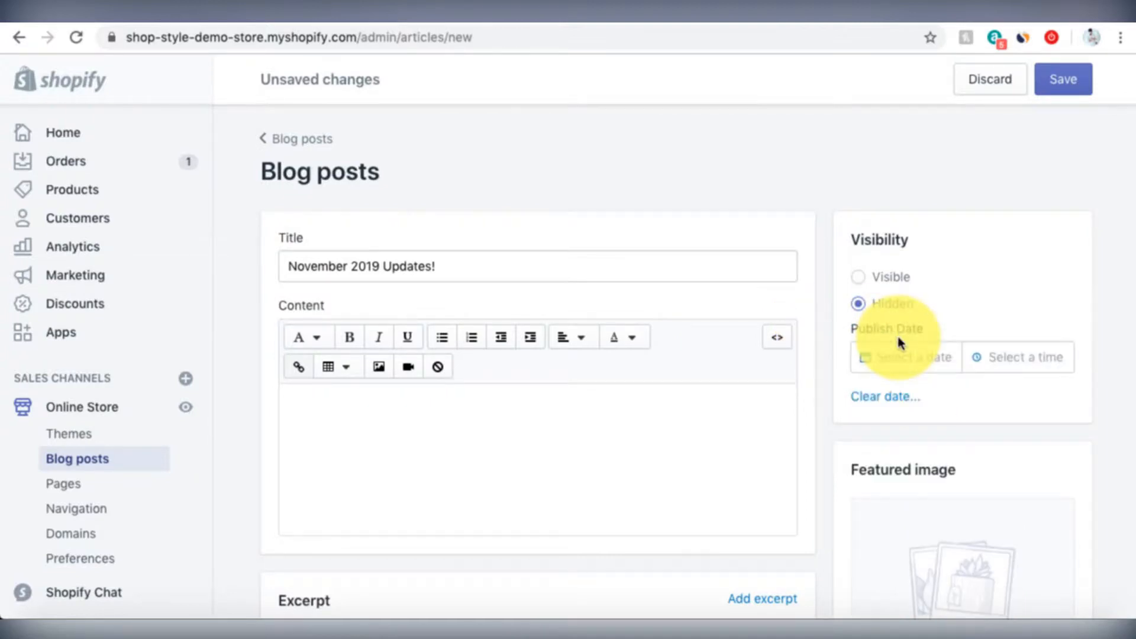
click(908, 356)
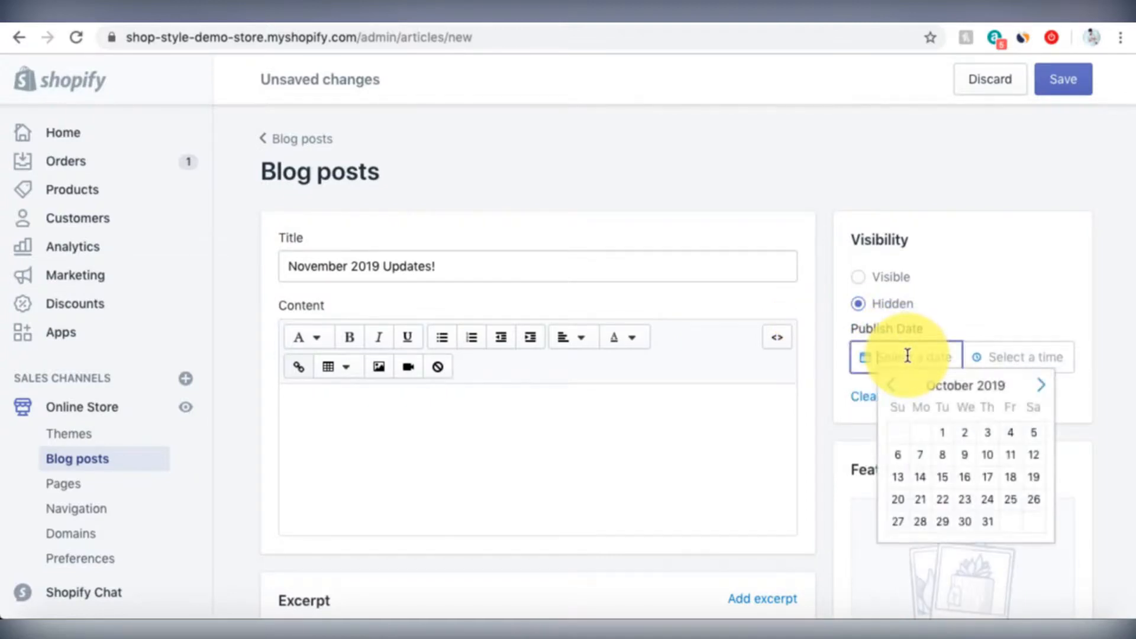
click(1045, 389)
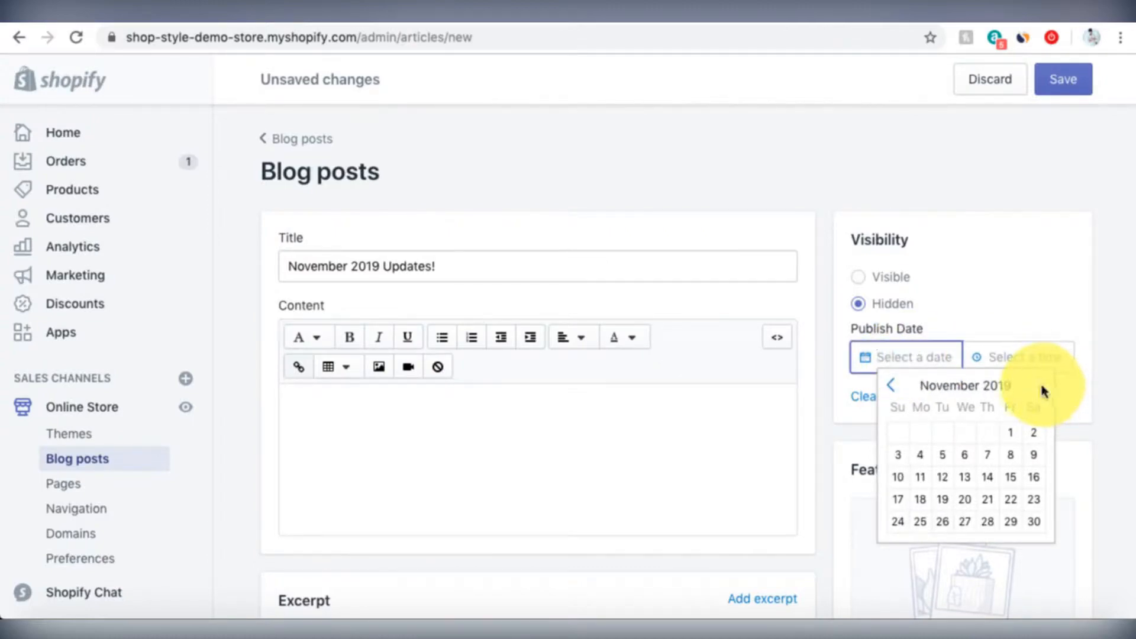
click(1012, 431)
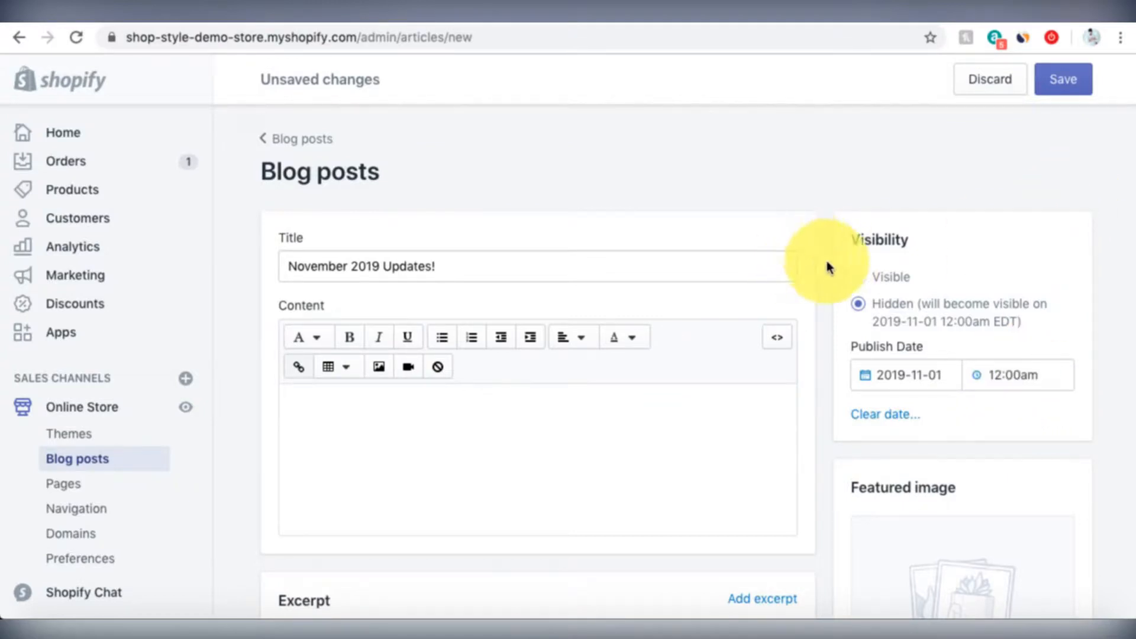
scroll(829, 266, down, 2)
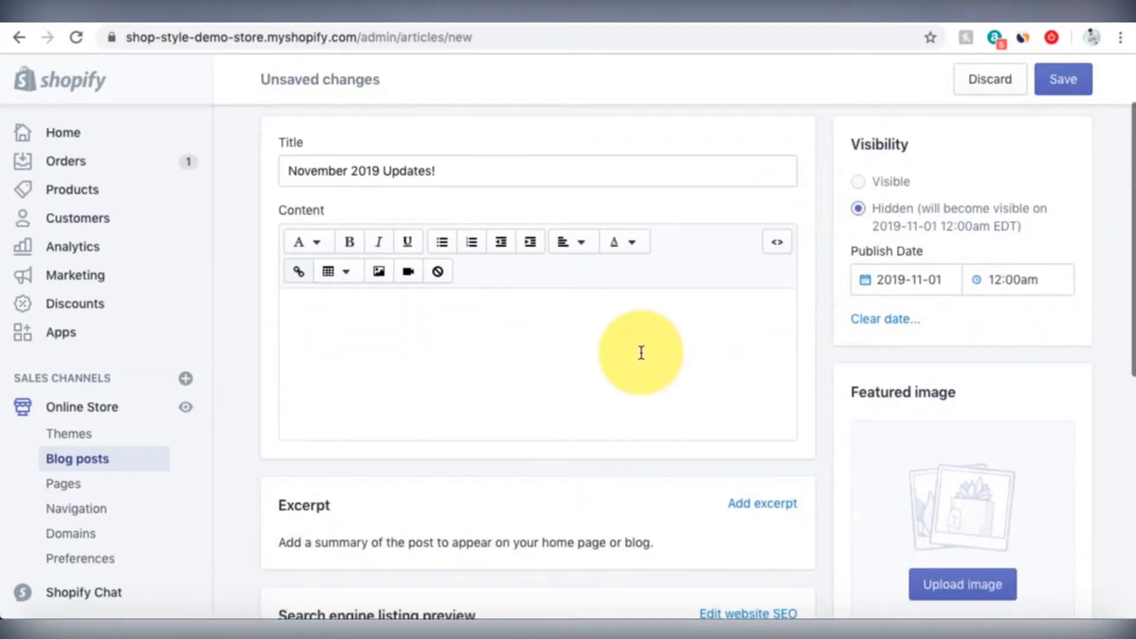
- Write the body as 'New apparel coming soon!', replacing the first draft 'Coming soon..'
click(641, 353)
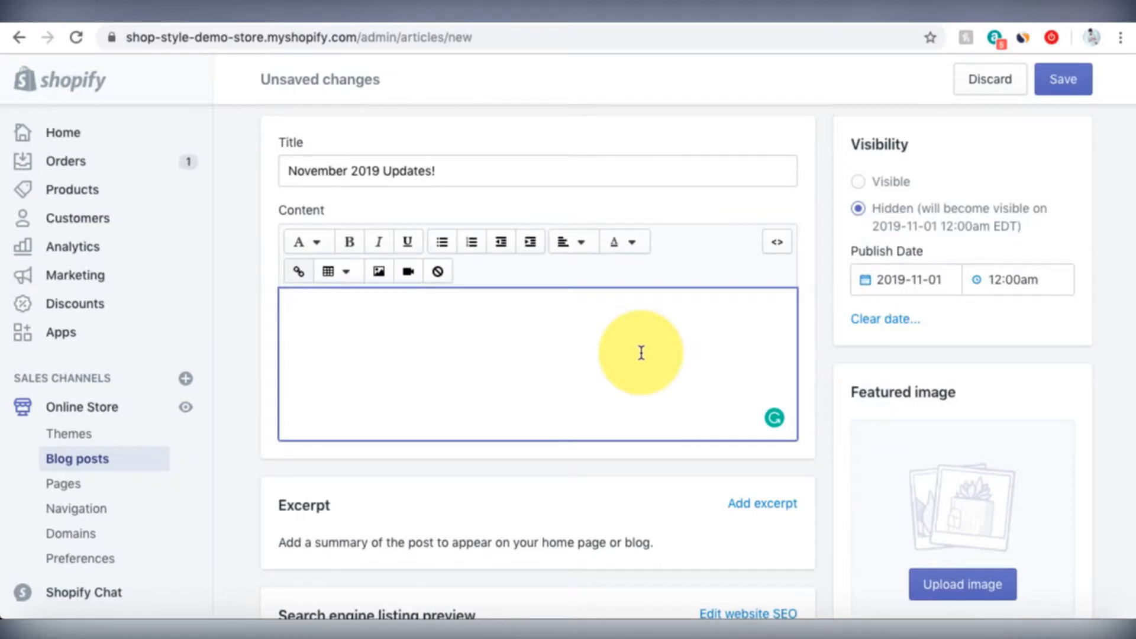
text(C)
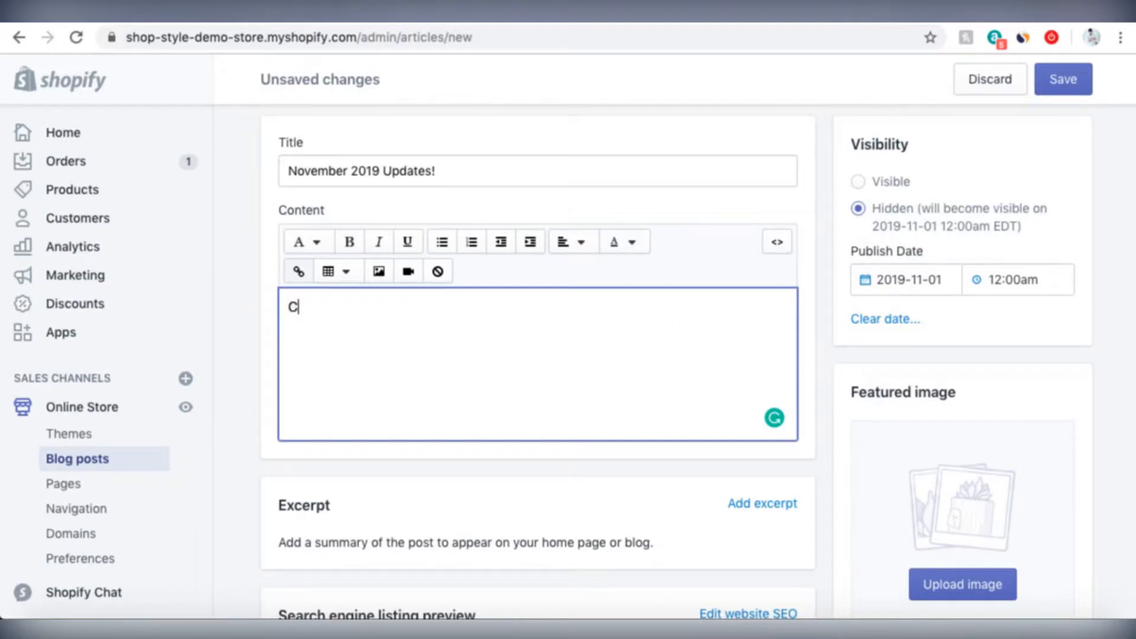
text(oming soon..)
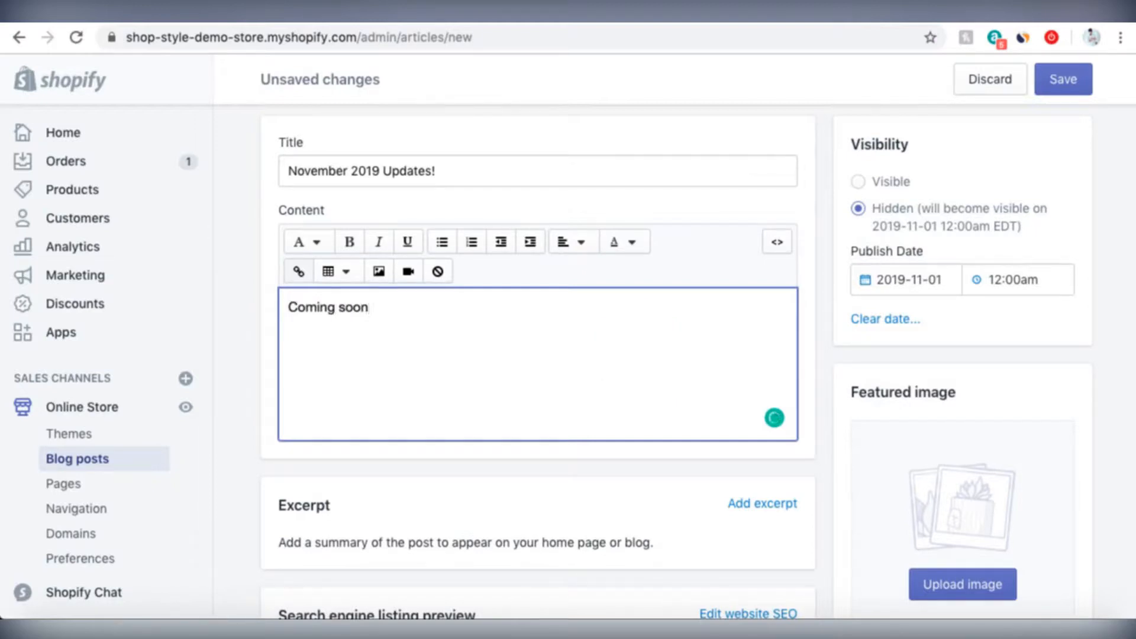
key(BackSpace)
key(BackSpace)
key(BackSpace)
key(BackSpace)
key(BackSpace)
key(BackSpace)
key(BackSpace)
key(BackSpace)
key(BackSpace)
key(BackSpace)
key(BackSpace)
key(BackSpace)
key(BackSpace)
text(New appa)
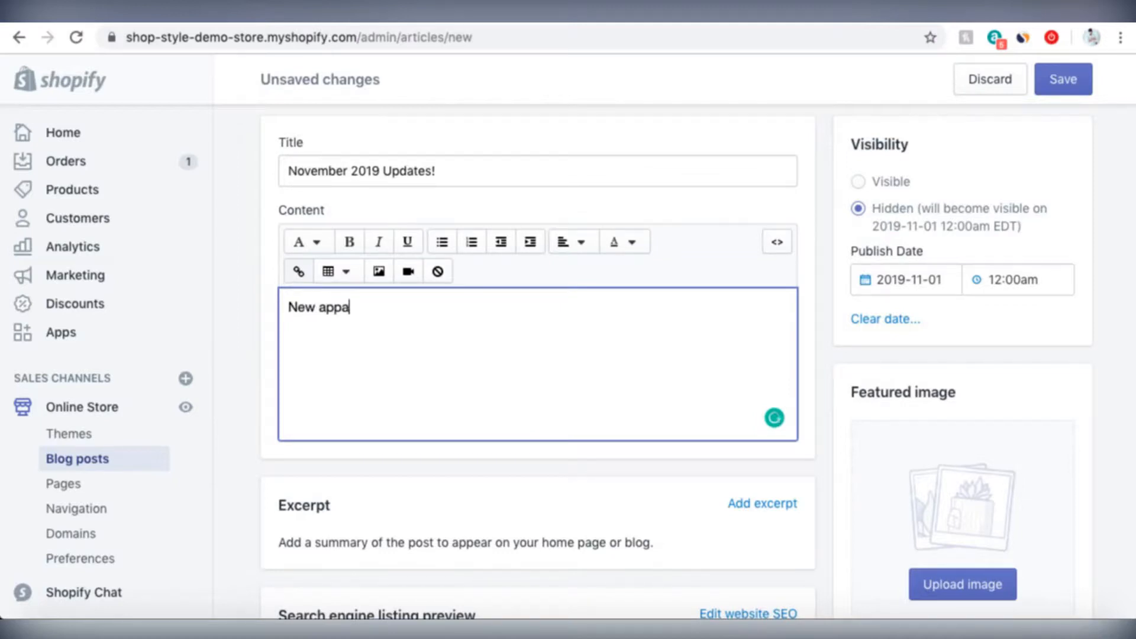
text(rel coming soon)
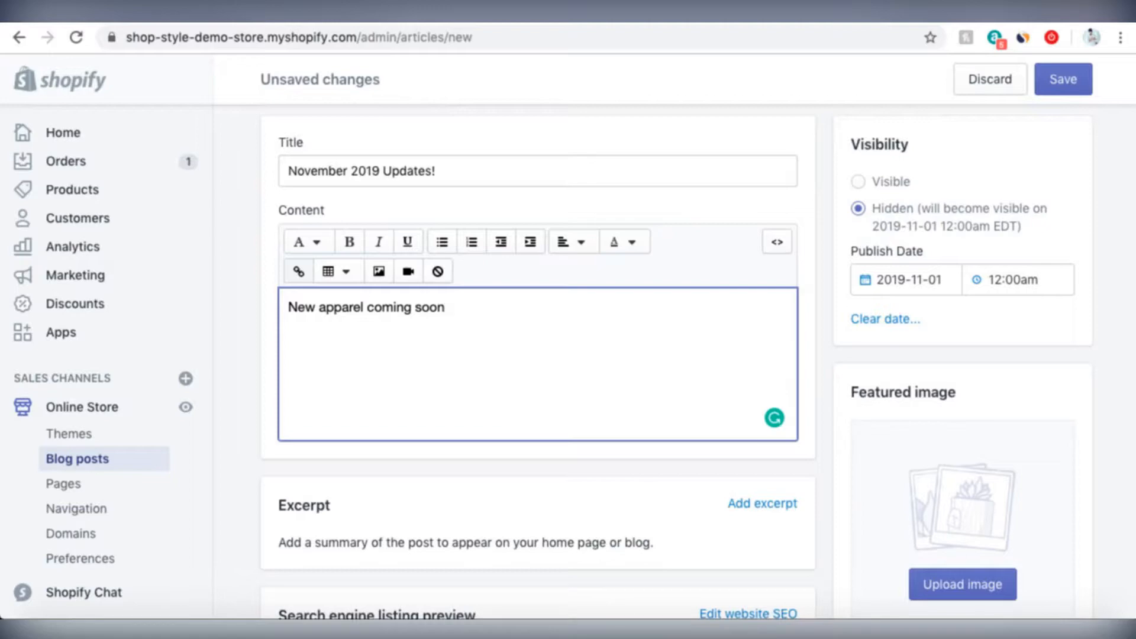
text(!)
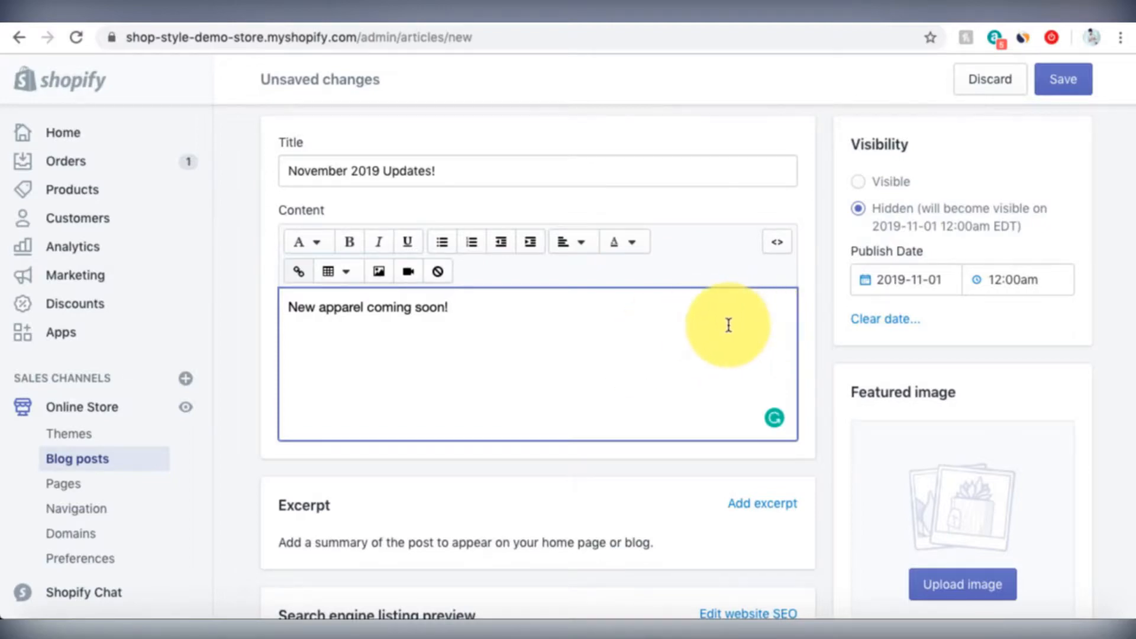
scroll(728, 325, down, 3)
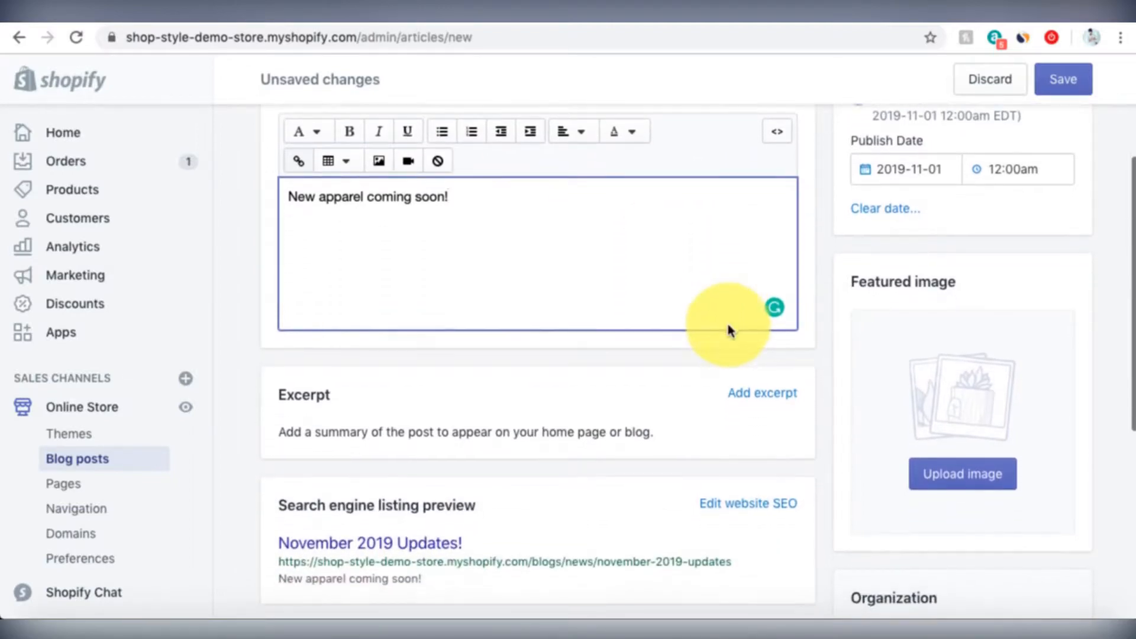
scroll(728, 324, down, 1)
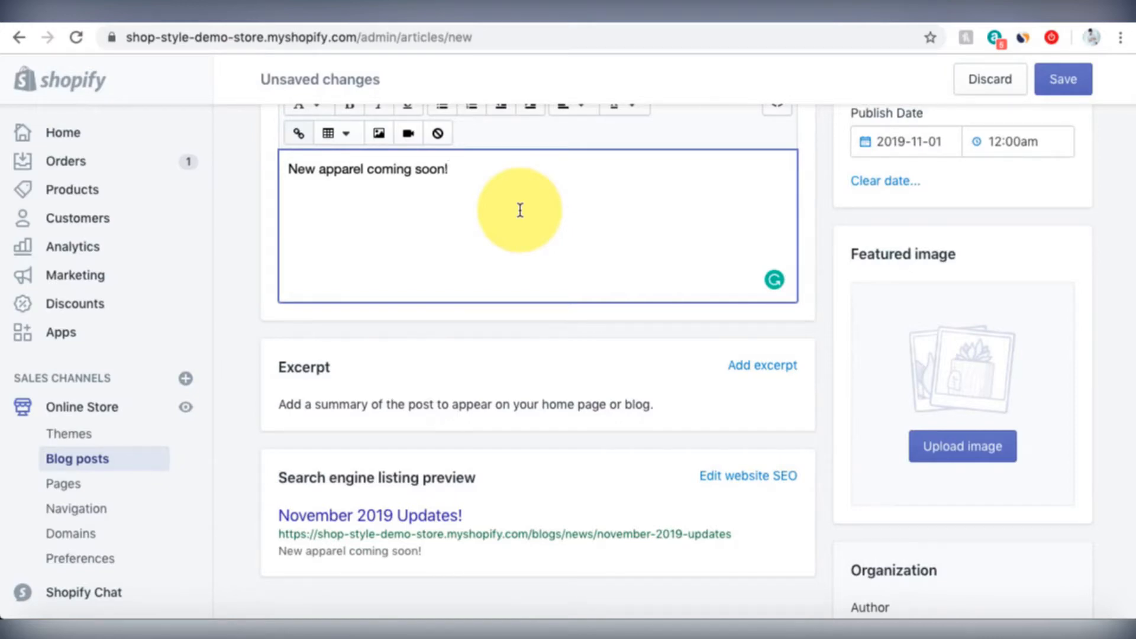
- Open the Excerpt section's editor with Add excerpt
click(796, 370)
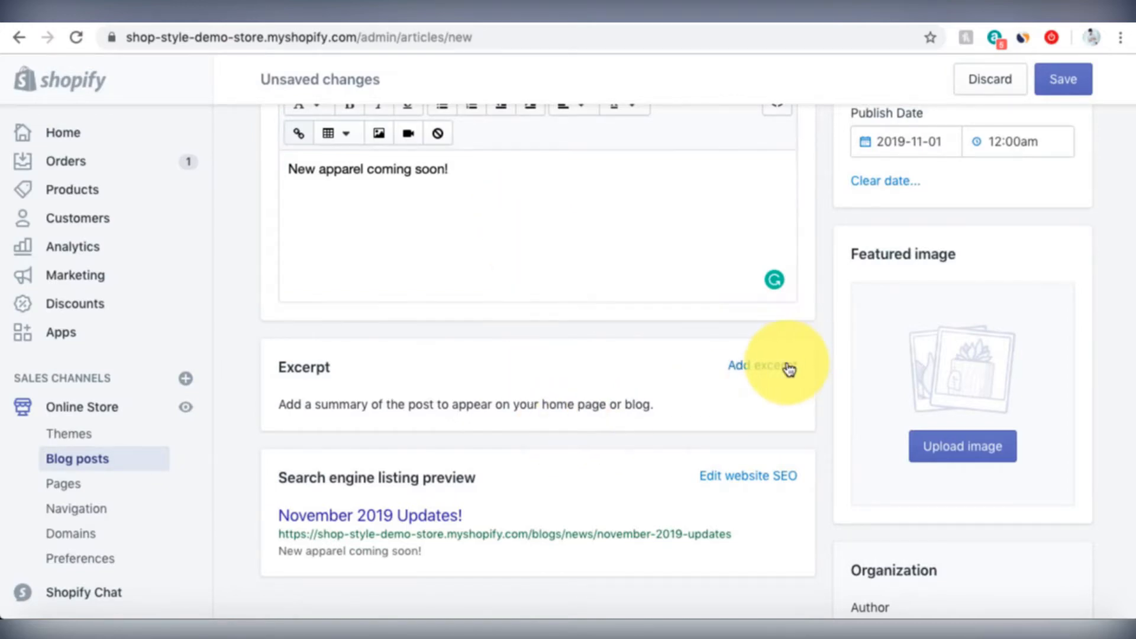
scroll(563, 367, down, 3)
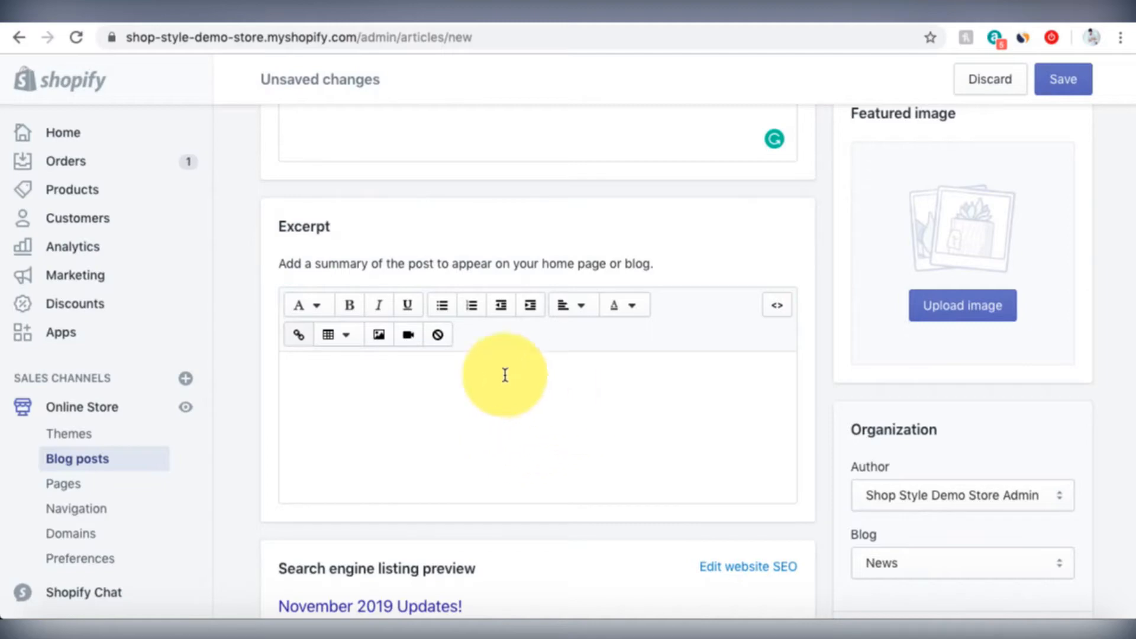
scroll(497, 418, up, 3)
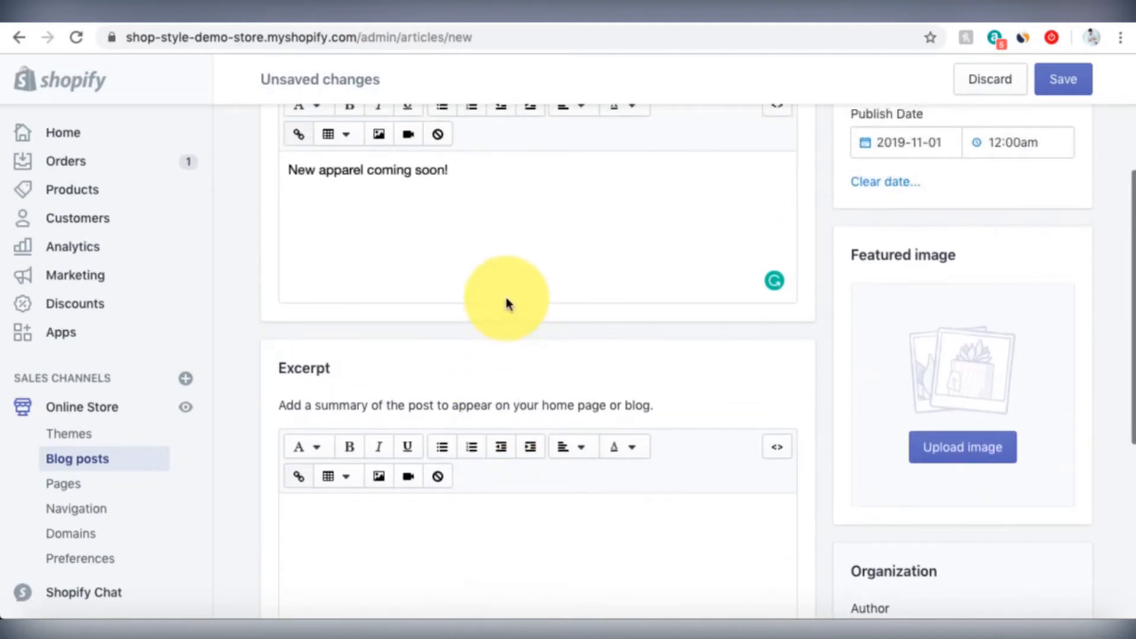
scroll(508, 304, up, 2)
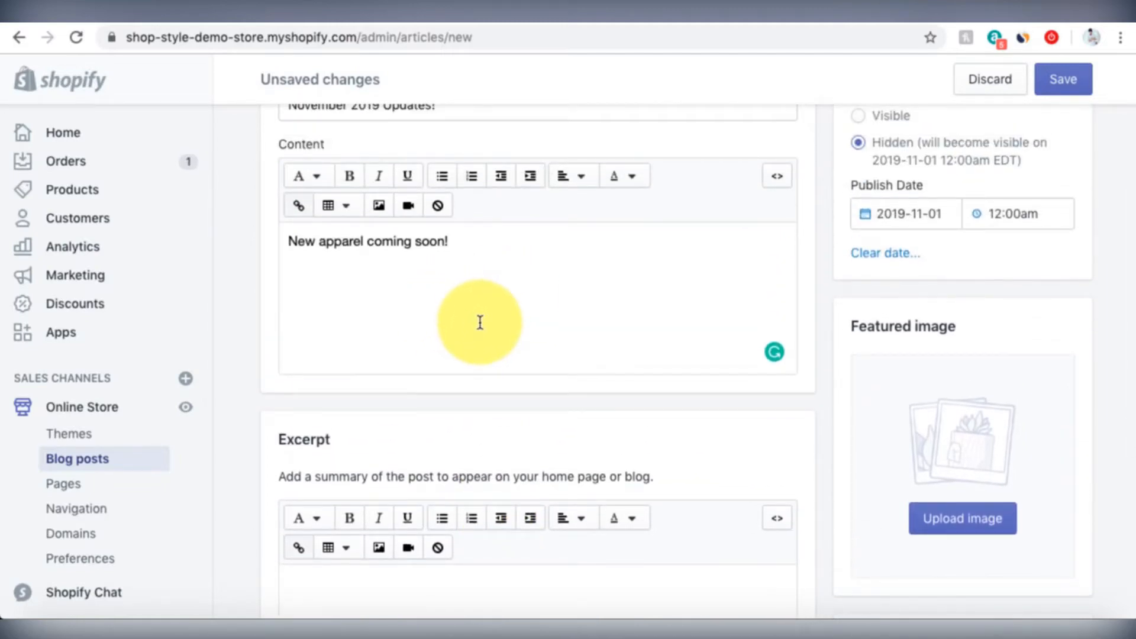
scroll(480, 322, down, 5)
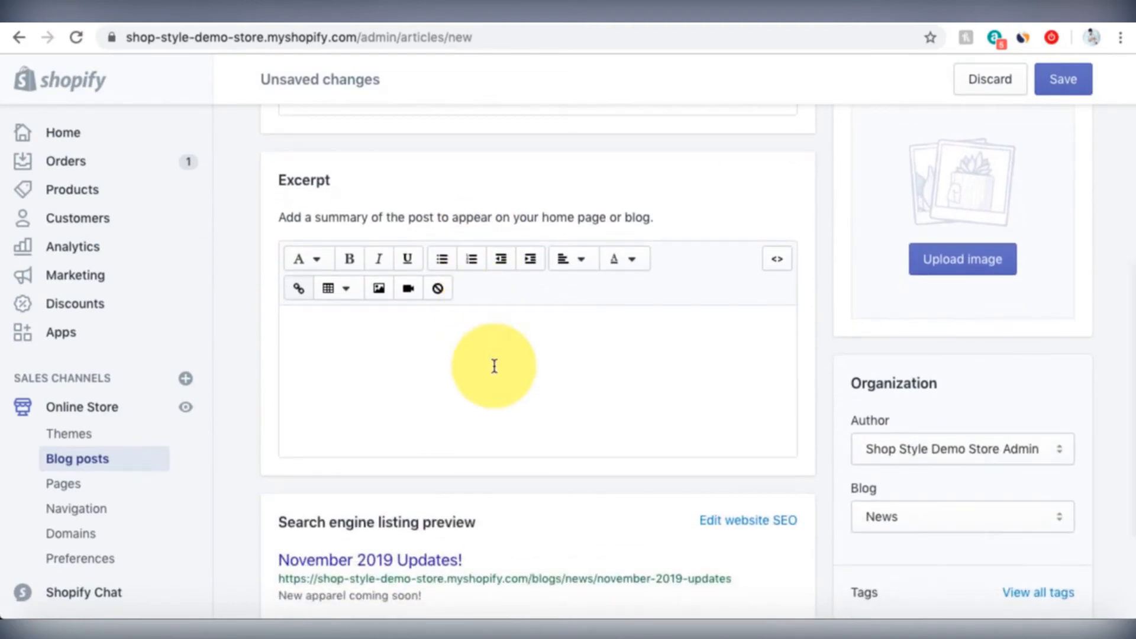
click(494, 366)
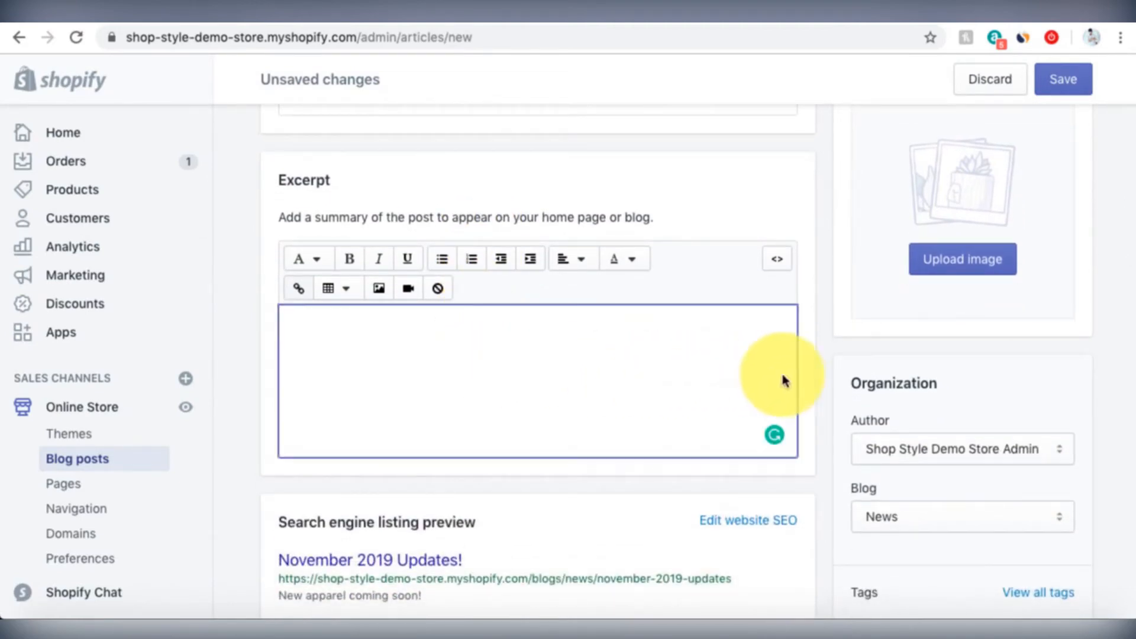
scroll(793, 379, down, 2)
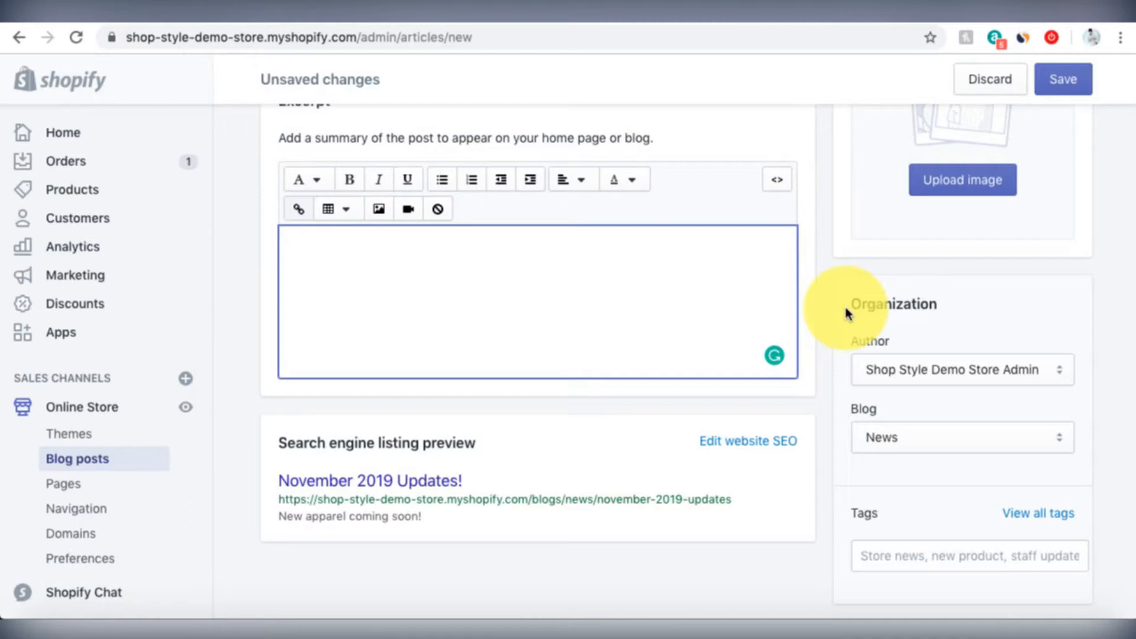
click(997, 373)
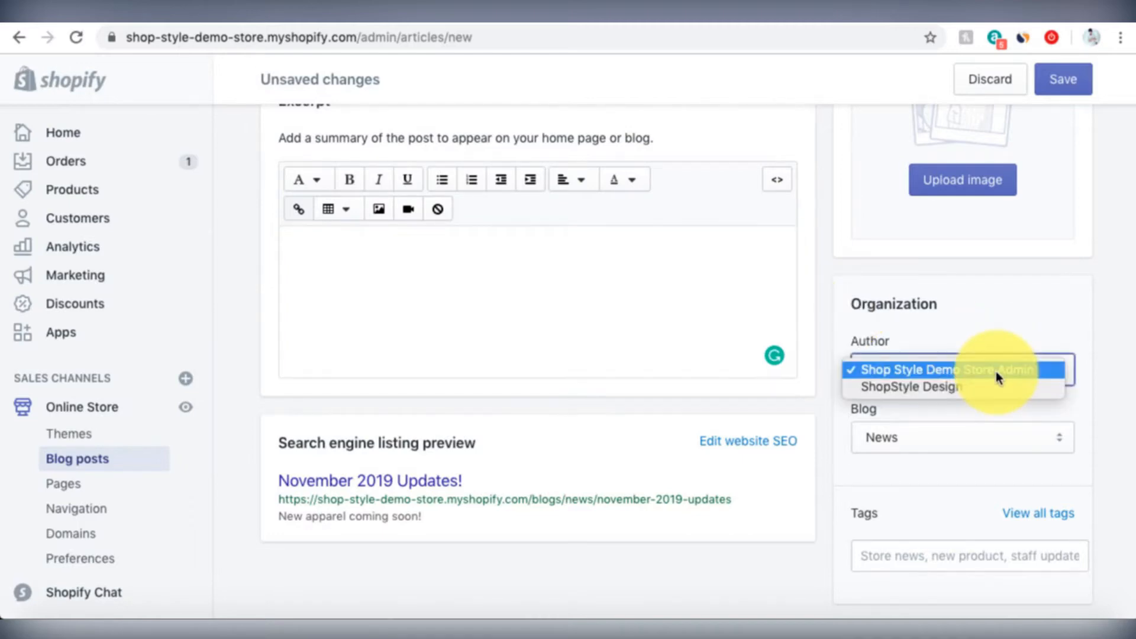
click(994, 305)
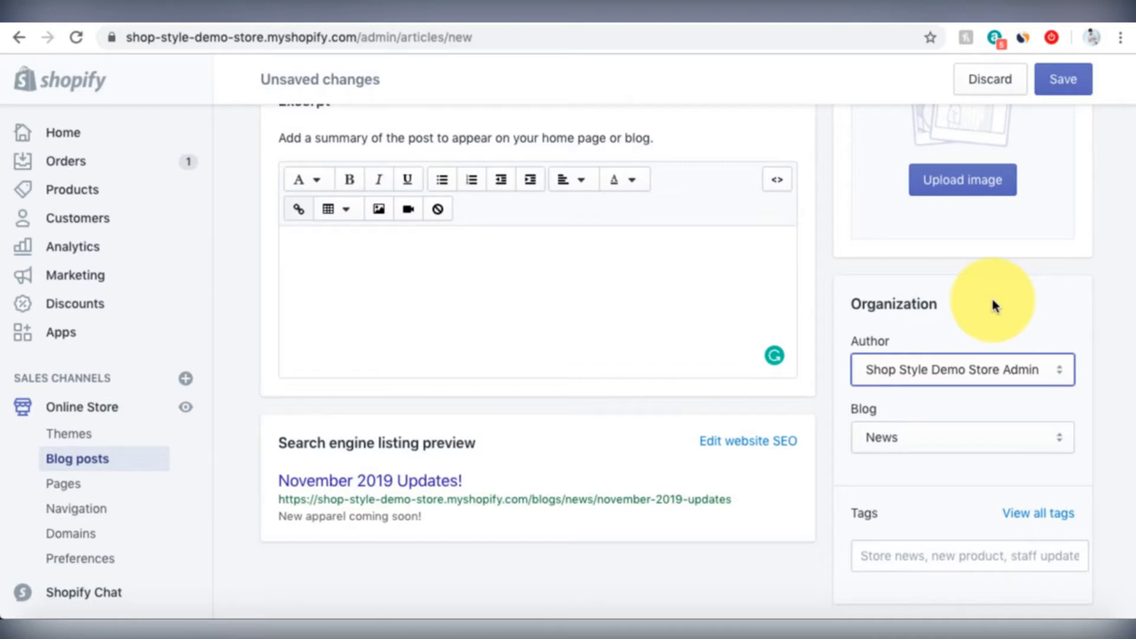
click(1003, 371)
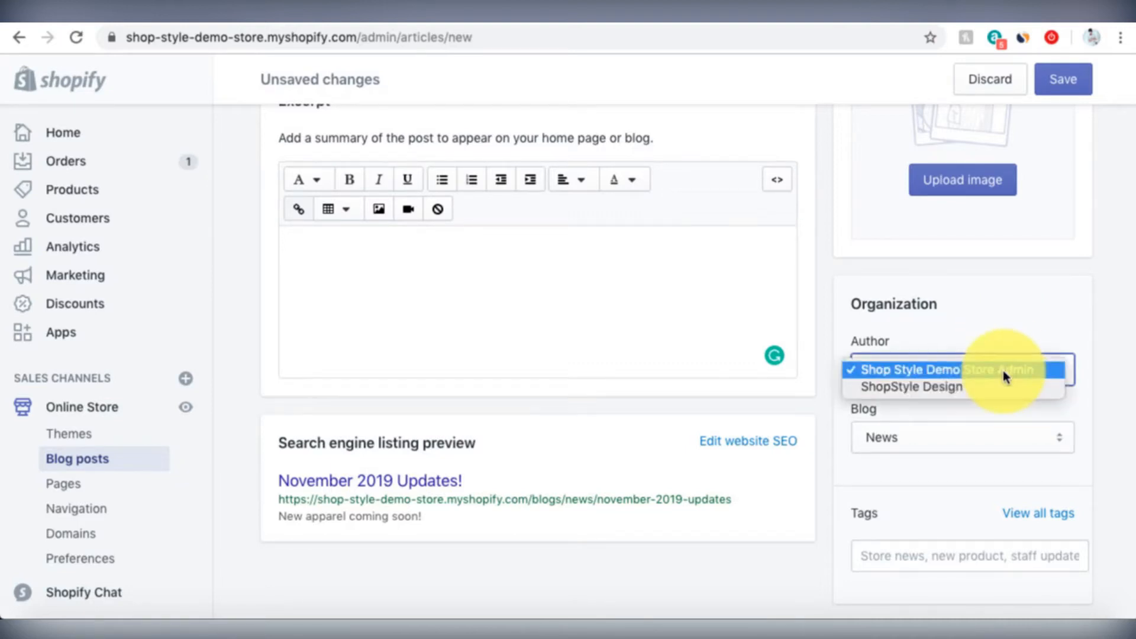
click(989, 304)
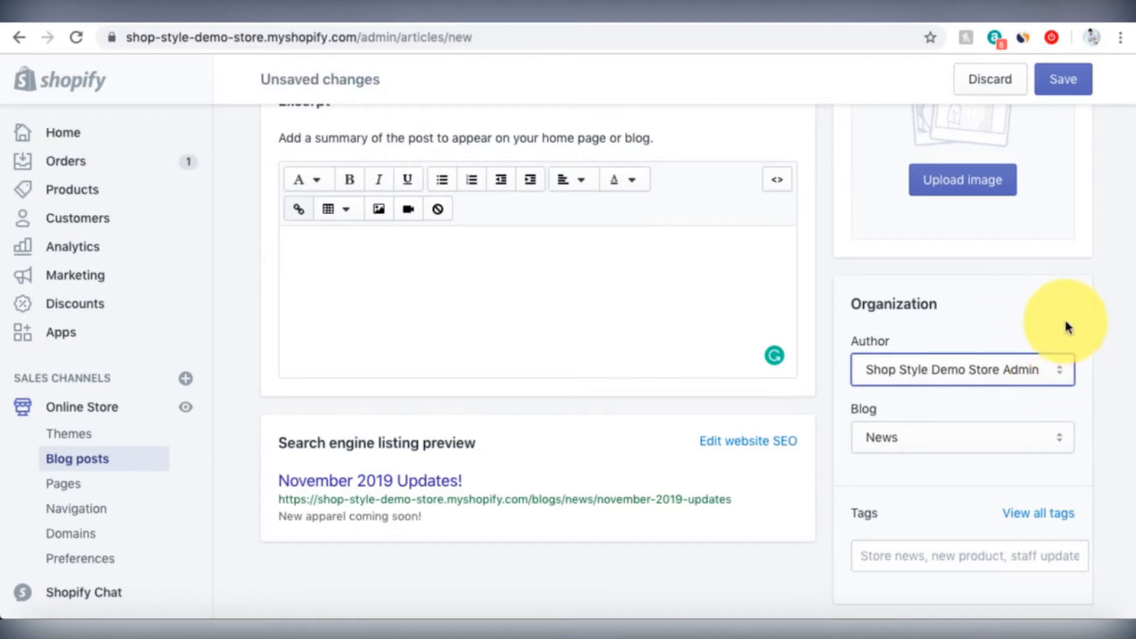
click(1056, 371)
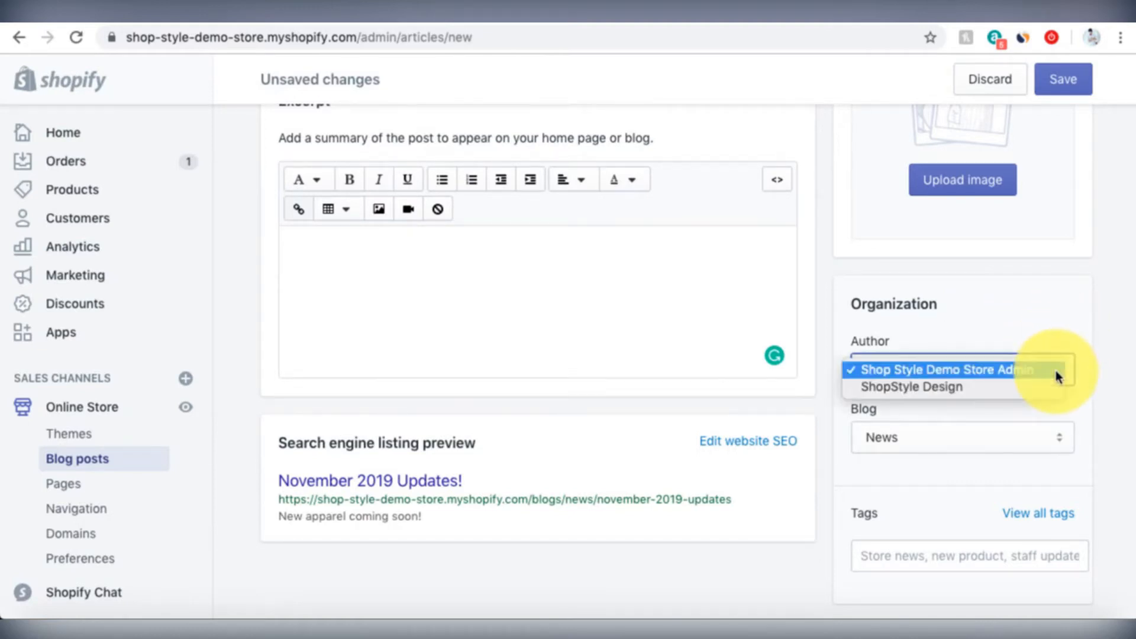
click(1049, 275)
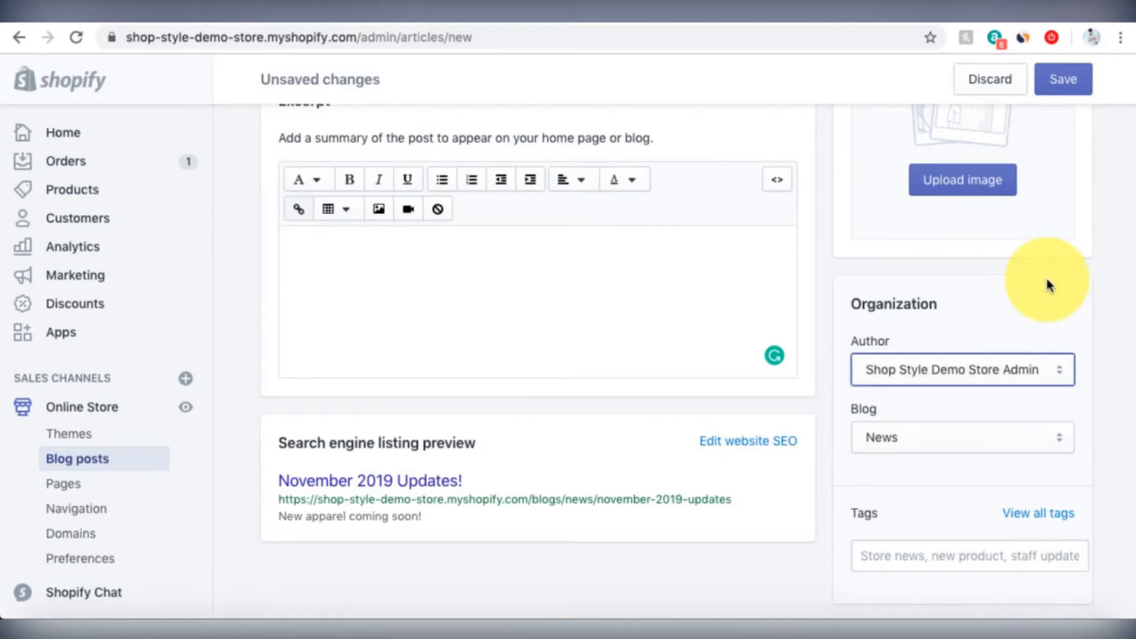
click(1061, 374)
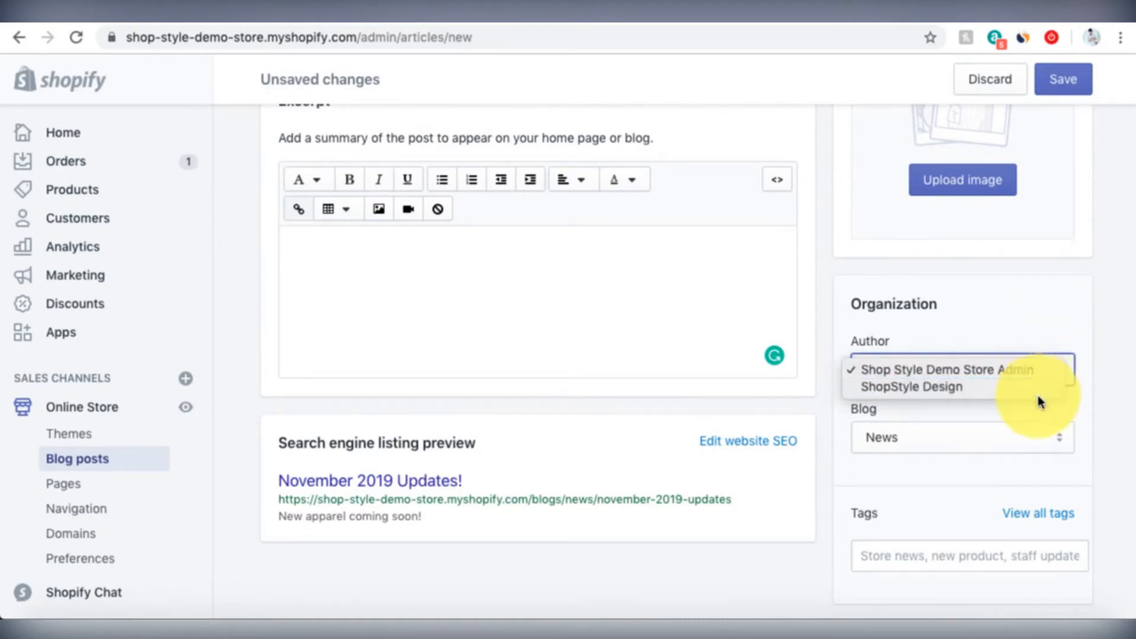
click(1031, 325)
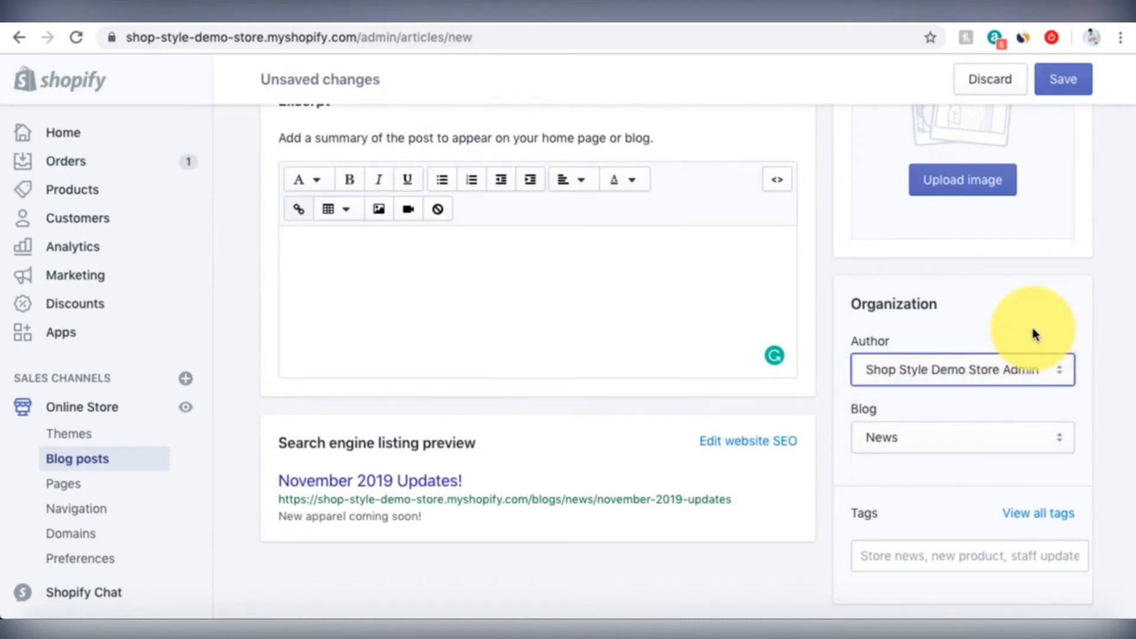
- Assign the post to a newly created blog titled 'Updates' instead of News
click(980, 432)
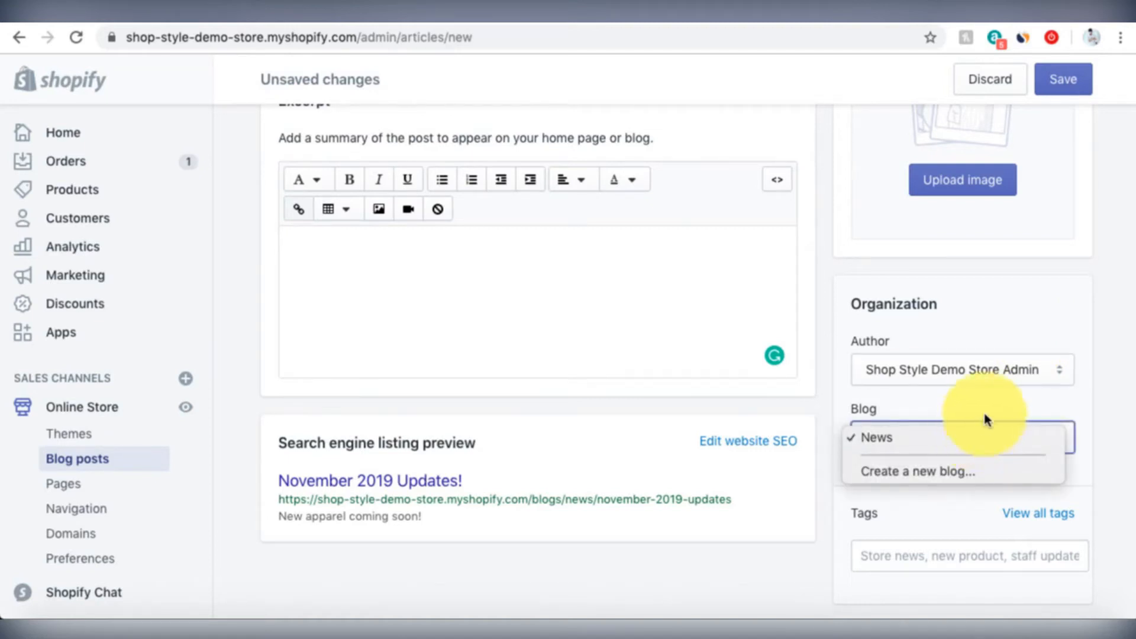
click(990, 406)
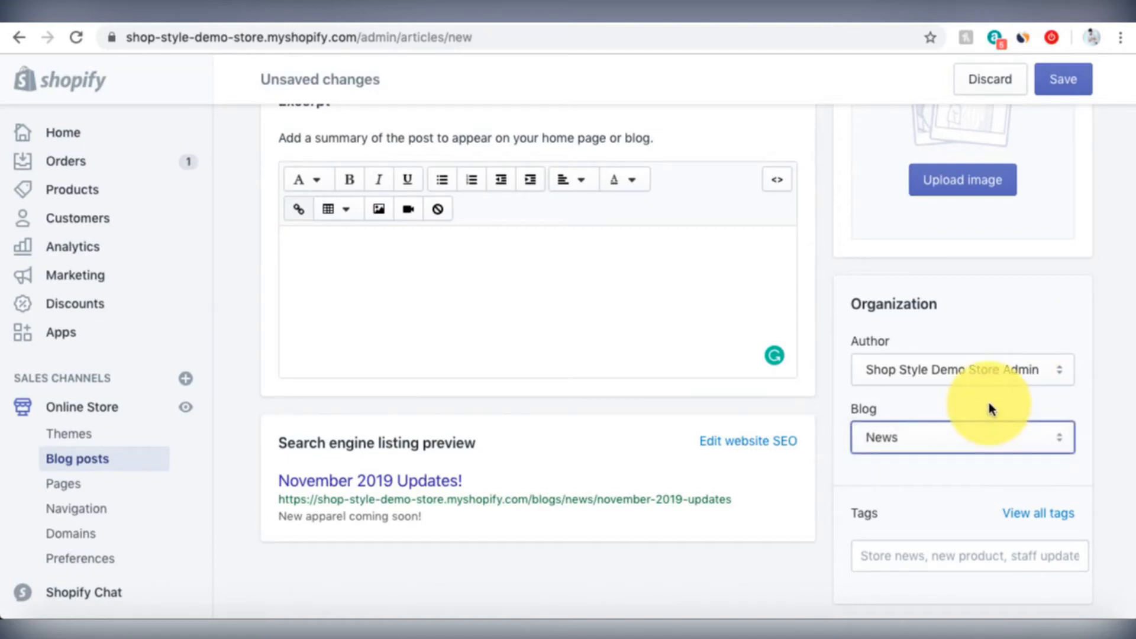
click(980, 444)
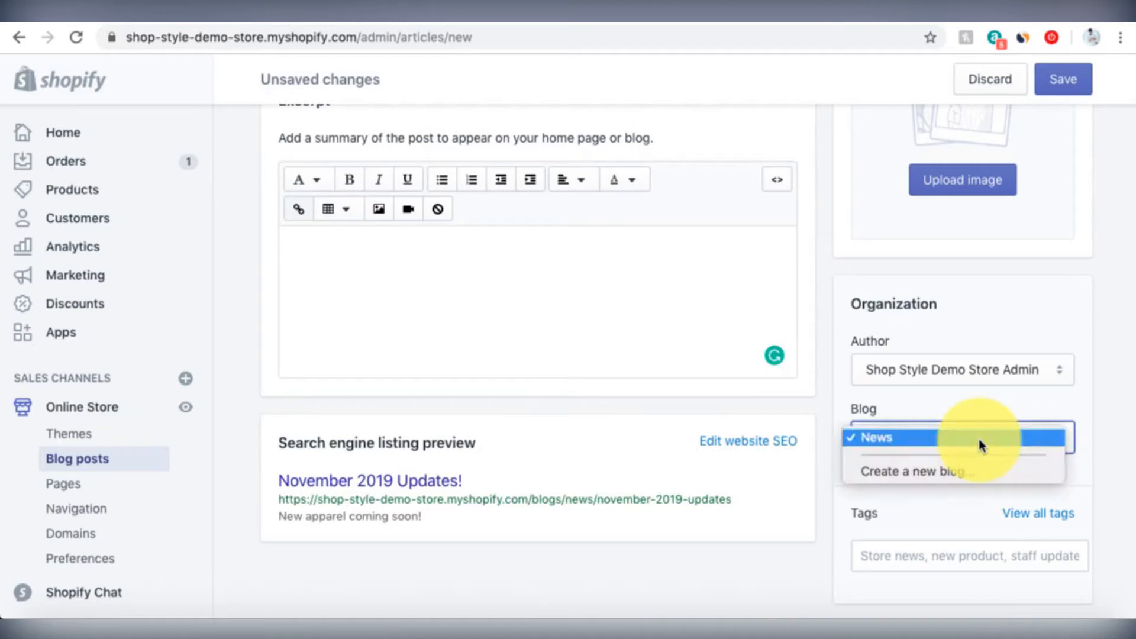
click(974, 470)
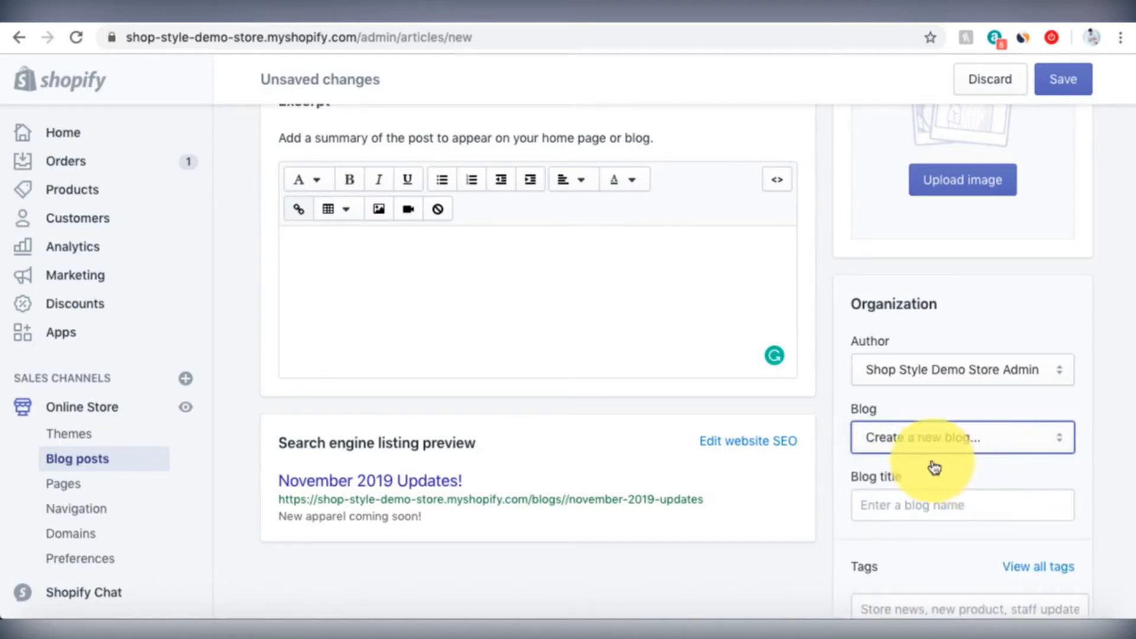
click(909, 499)
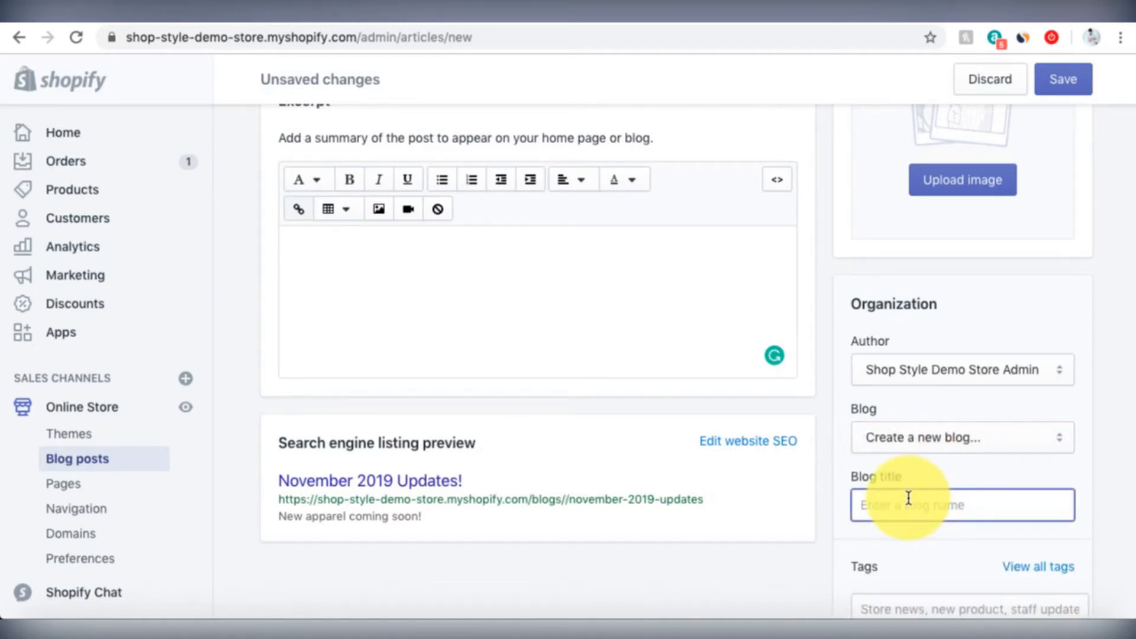
text(Updates)
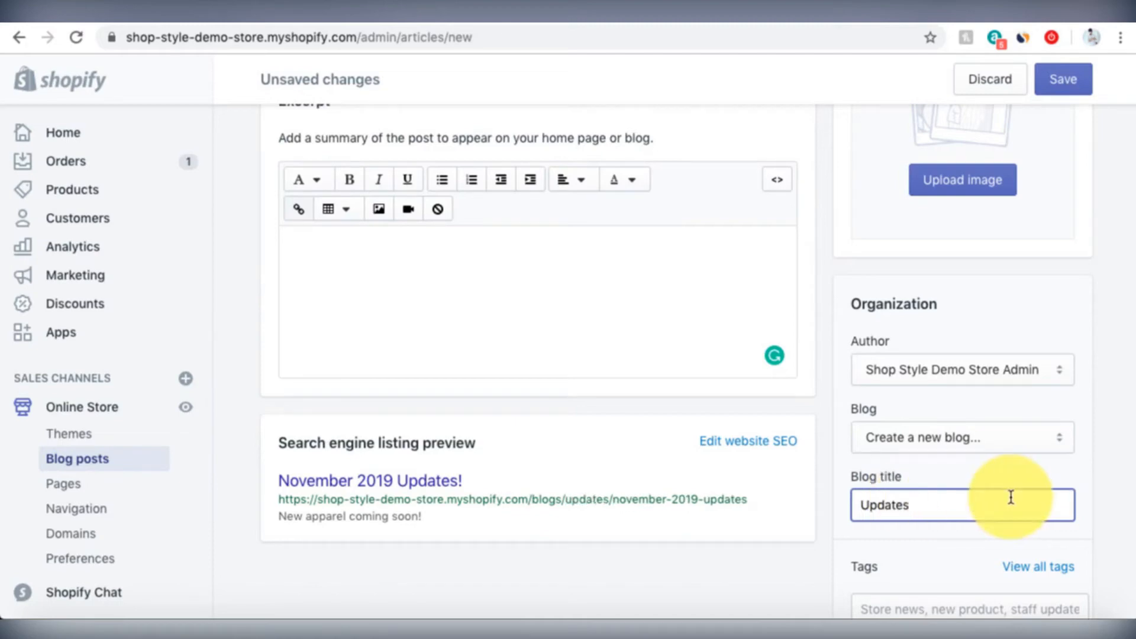
scroll(847, 349, down, 2)
scroll(848, 353, down, 2)
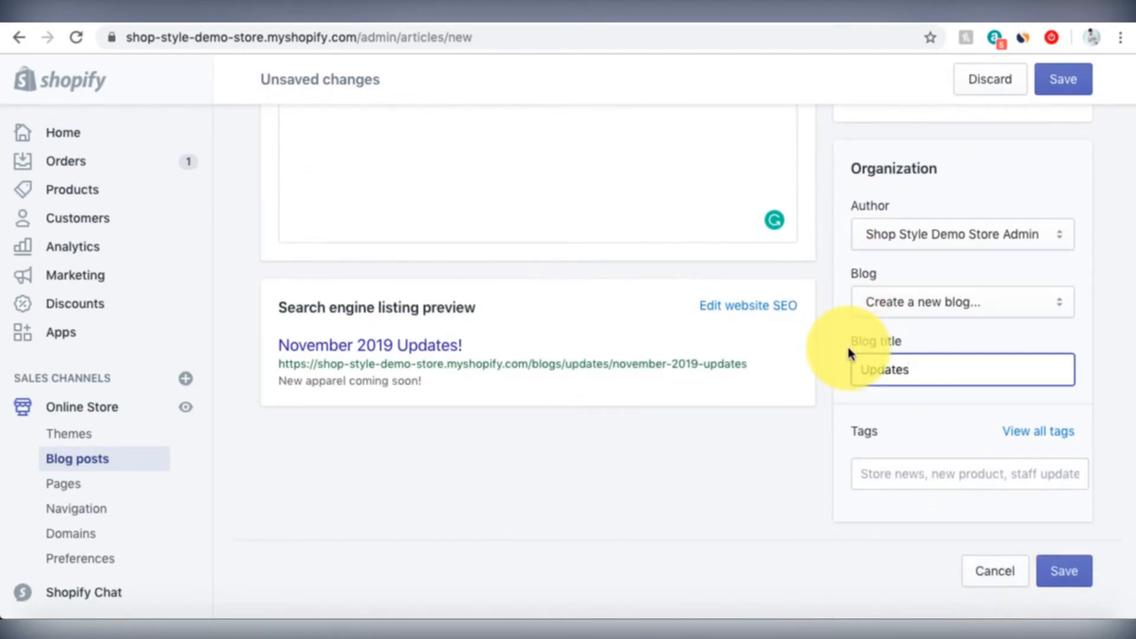
click(837, 377)
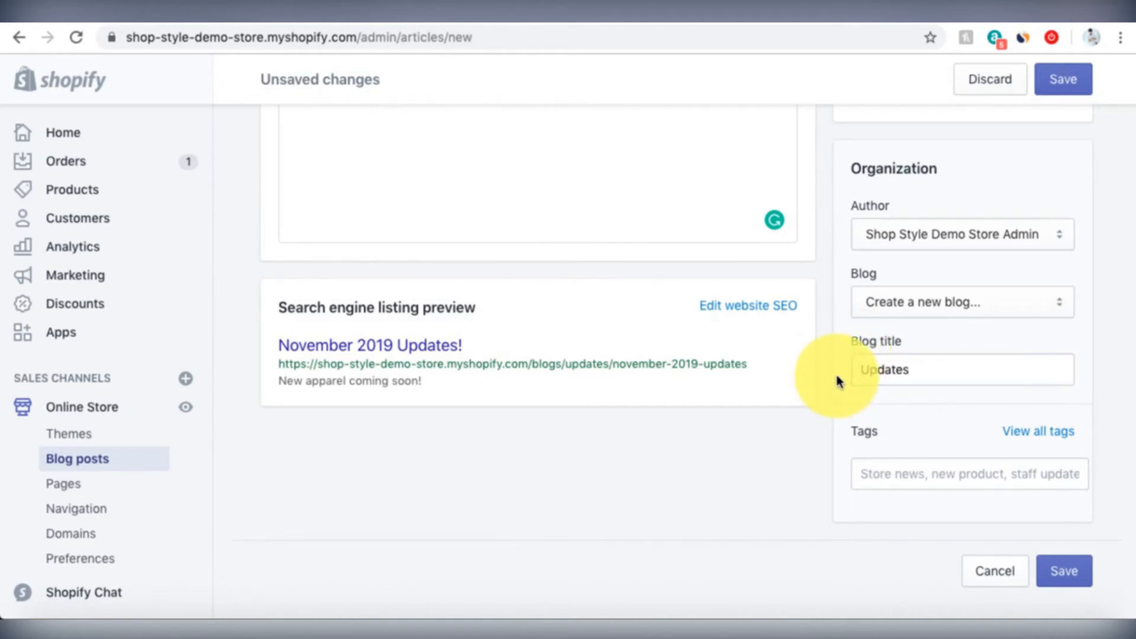
click(899, 477)
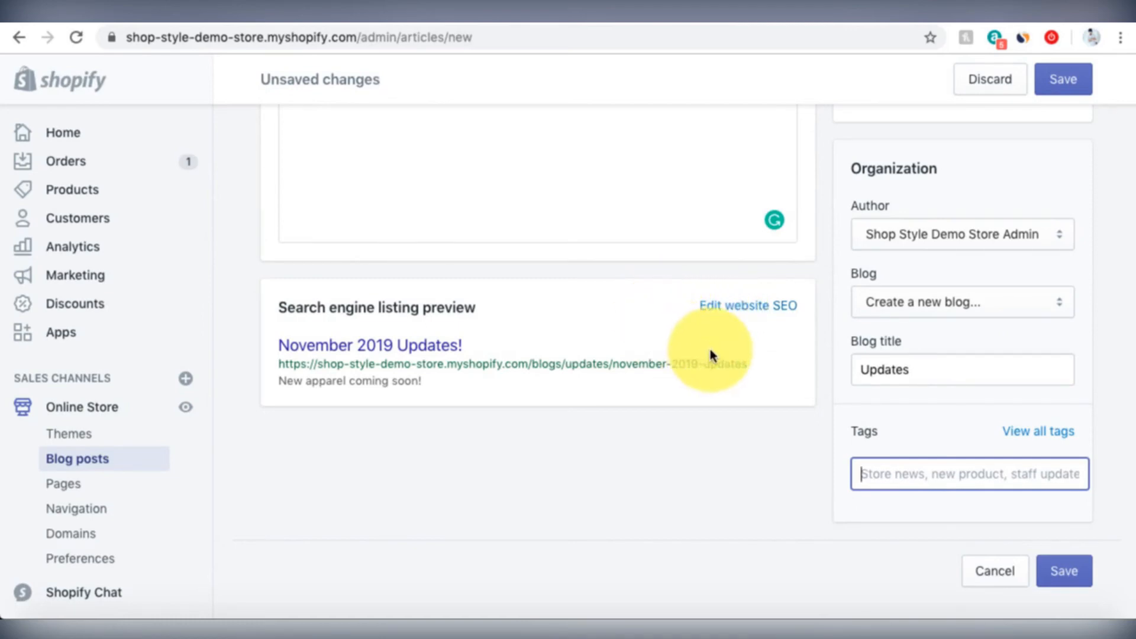
- Reveal and review the SEO page title, meta description and URL handle fields
click(722, 314)
scroll(727, 297, down, 2)
scroll(531, 304, down, 2)
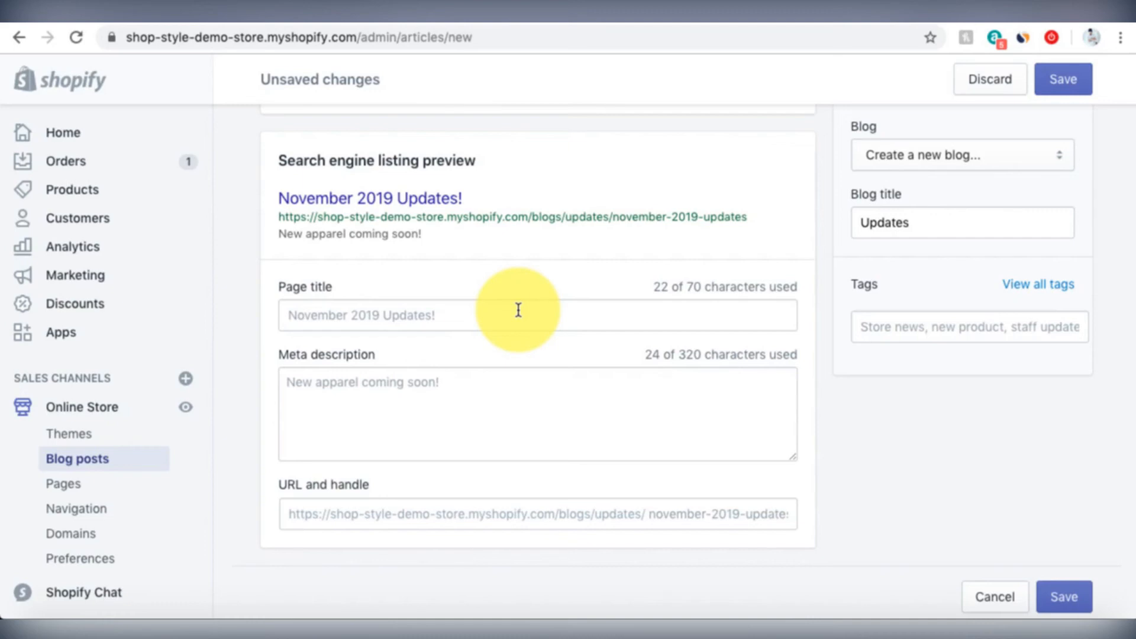
scroll(518, 310, up, 15)
scroll(518, 310, down, 3)
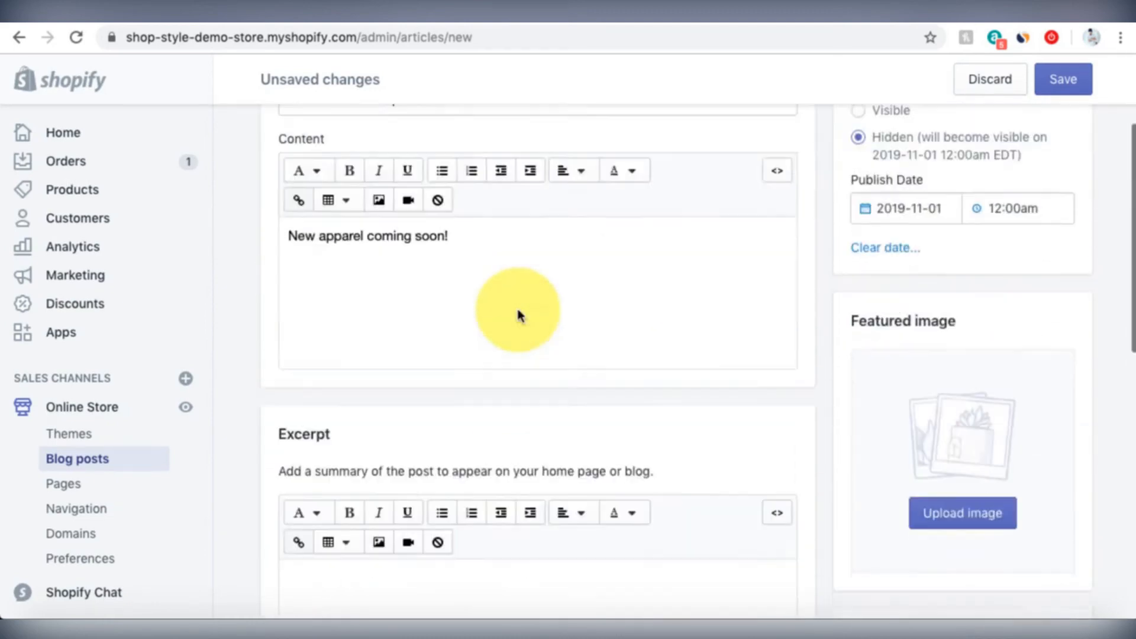
scroll(518, 313, down, 10)
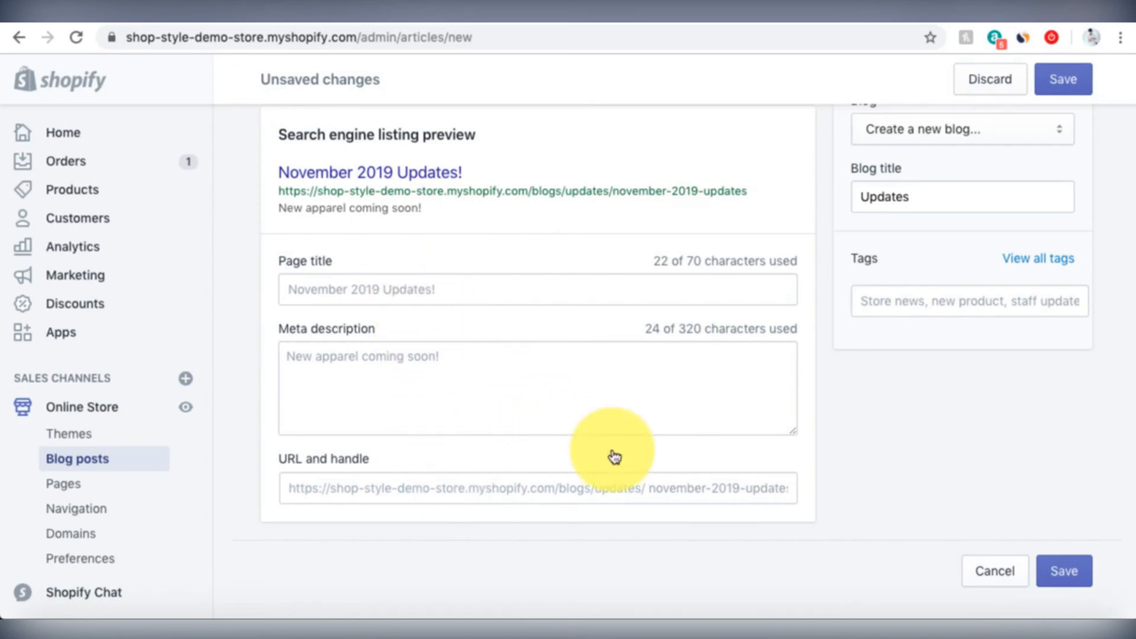
scroll(612, 269, up, 12)
scroll(612, 268, down, 12)
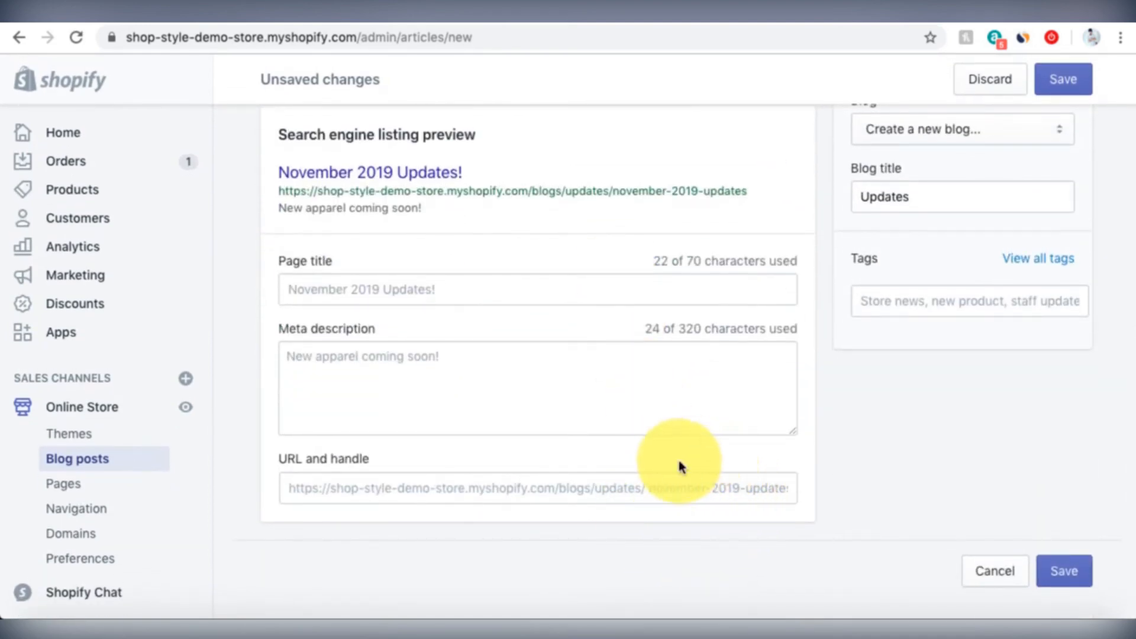
click(679, 489)
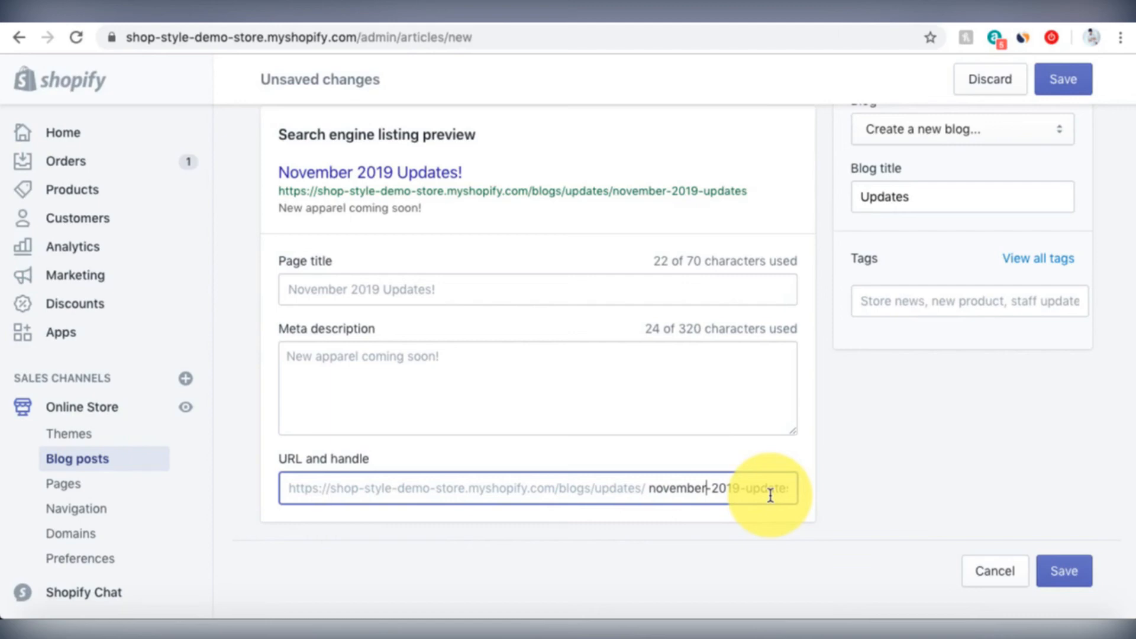
click(701, 7)
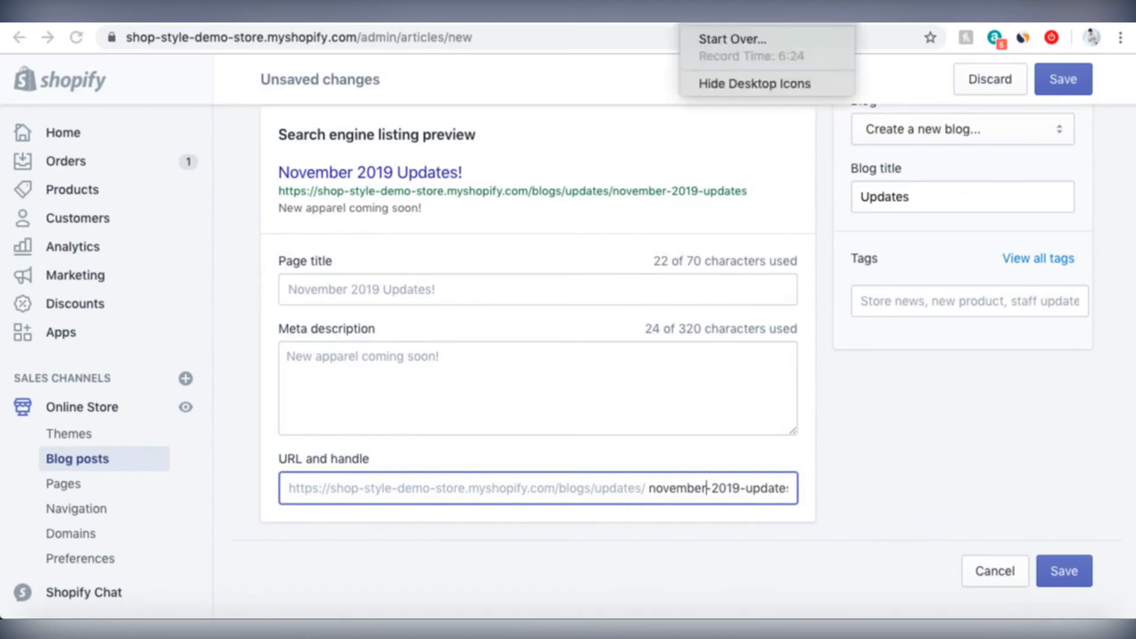